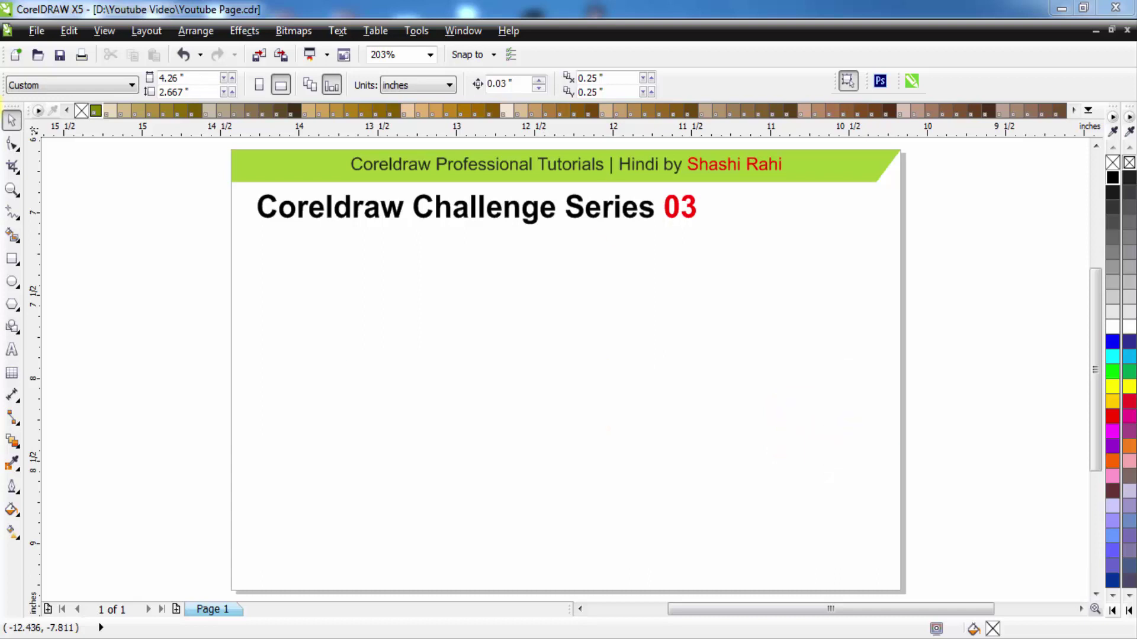
- Draw a rectangle about 2.07 by 0.92 inches in the middle of the page and fill it red
click(13, 255)
drag(382, 272, 708, 439)
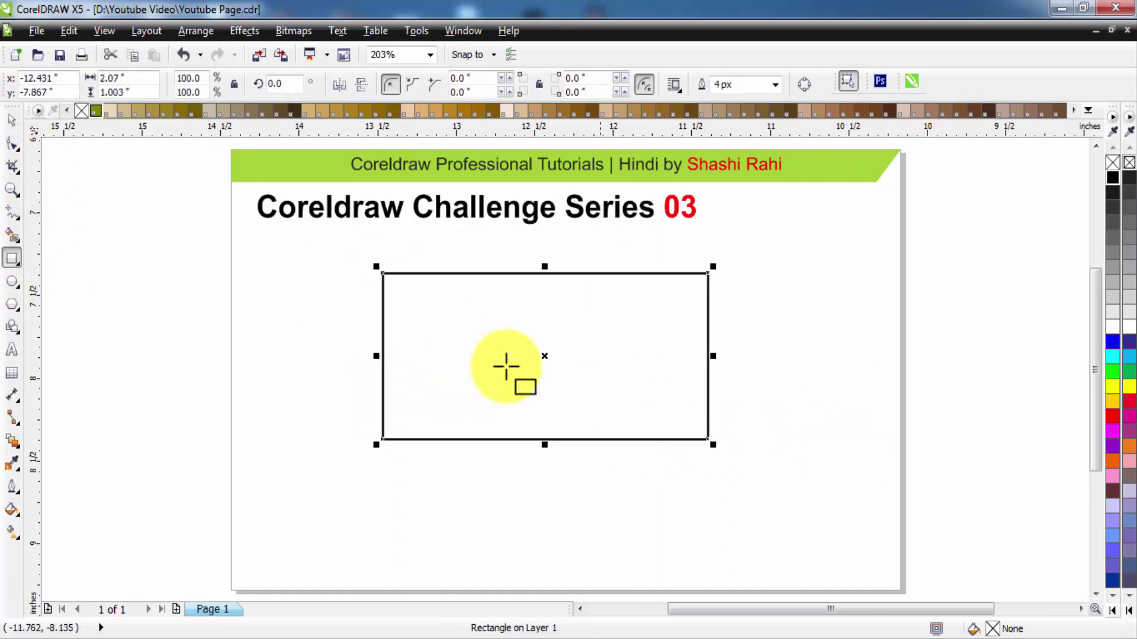
drag(544, 267, 552, 286)
click(1113, 417)
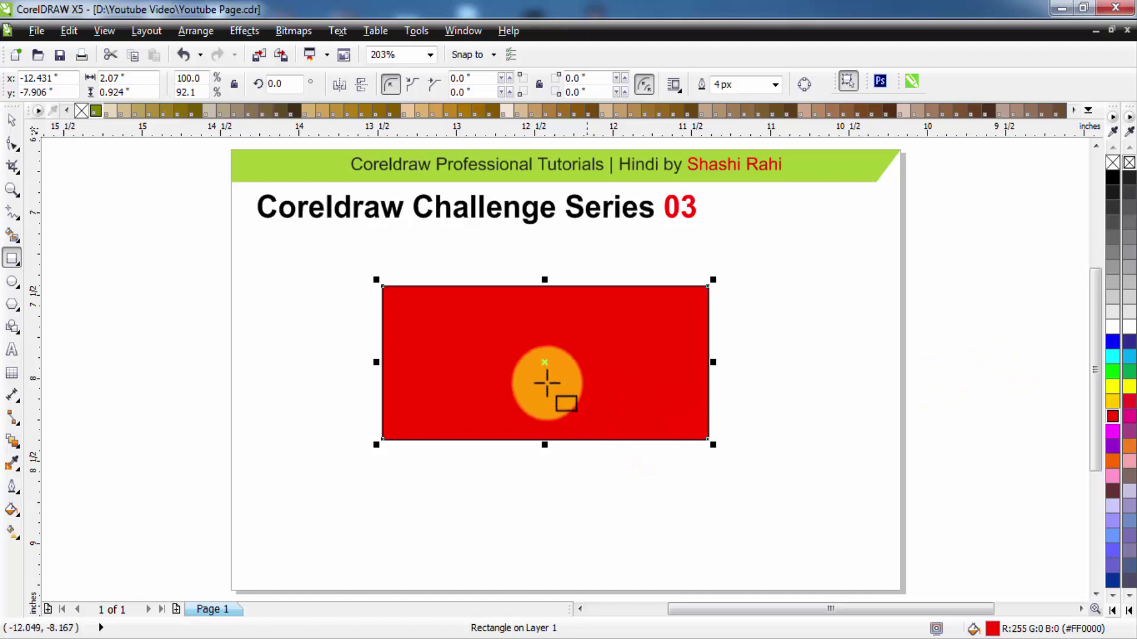
- Move the rectangle slightly up and to the left, and try black, orange and magenta fills on it
click(11, 120)
drag(459, 337, 443, 320)
click(1111, 190)
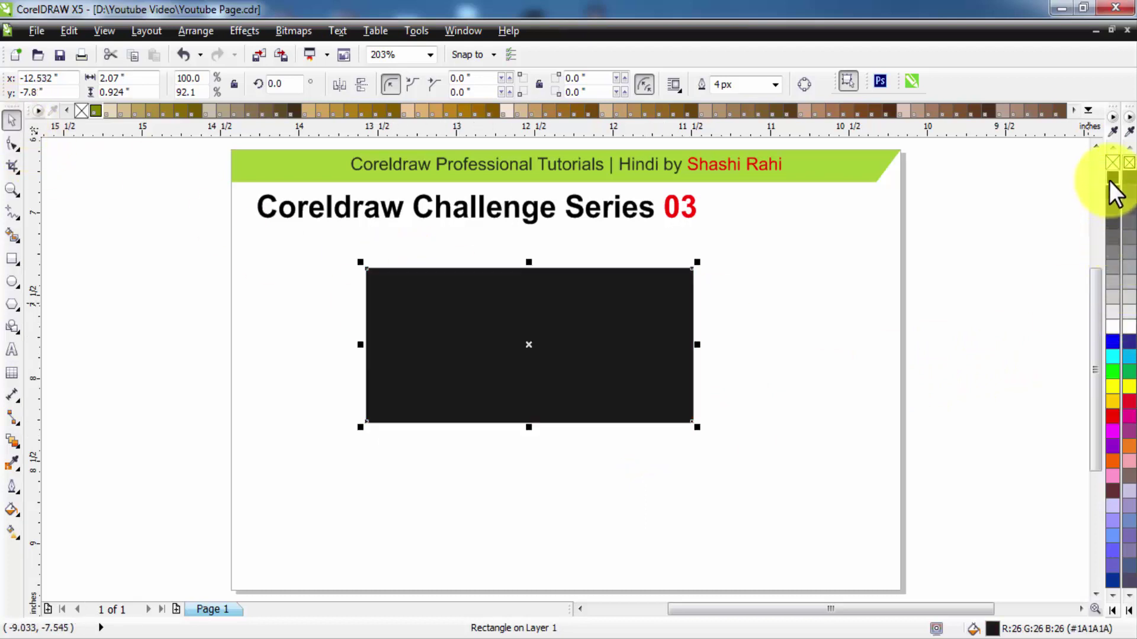
click(1111, 180)
click(1114, 454)
click(1114, 425)
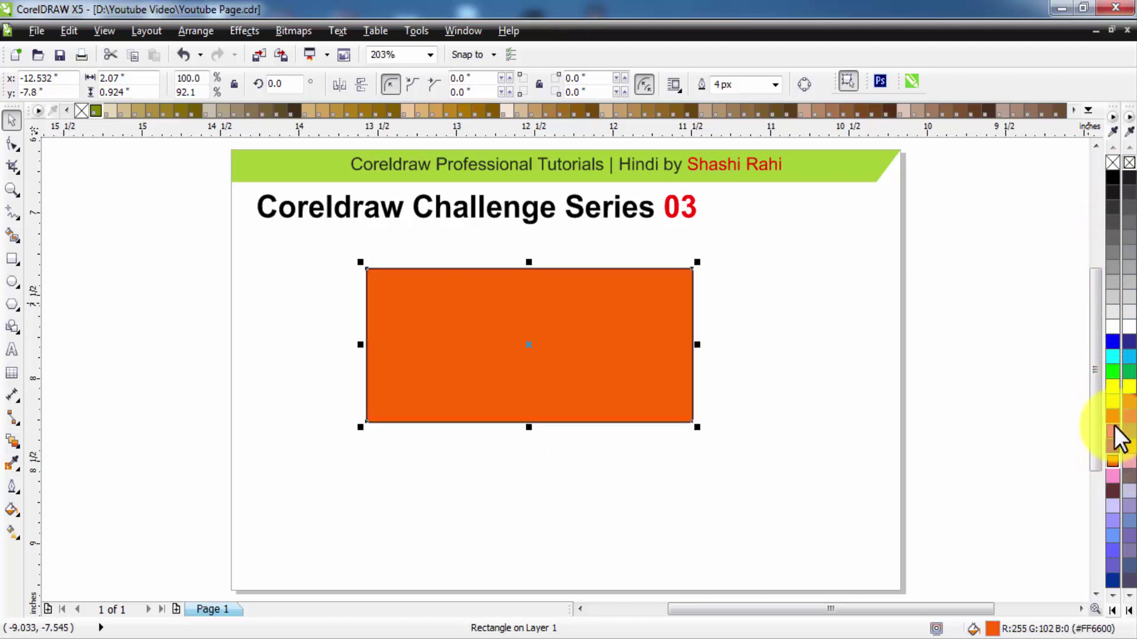
click(1114, 433)
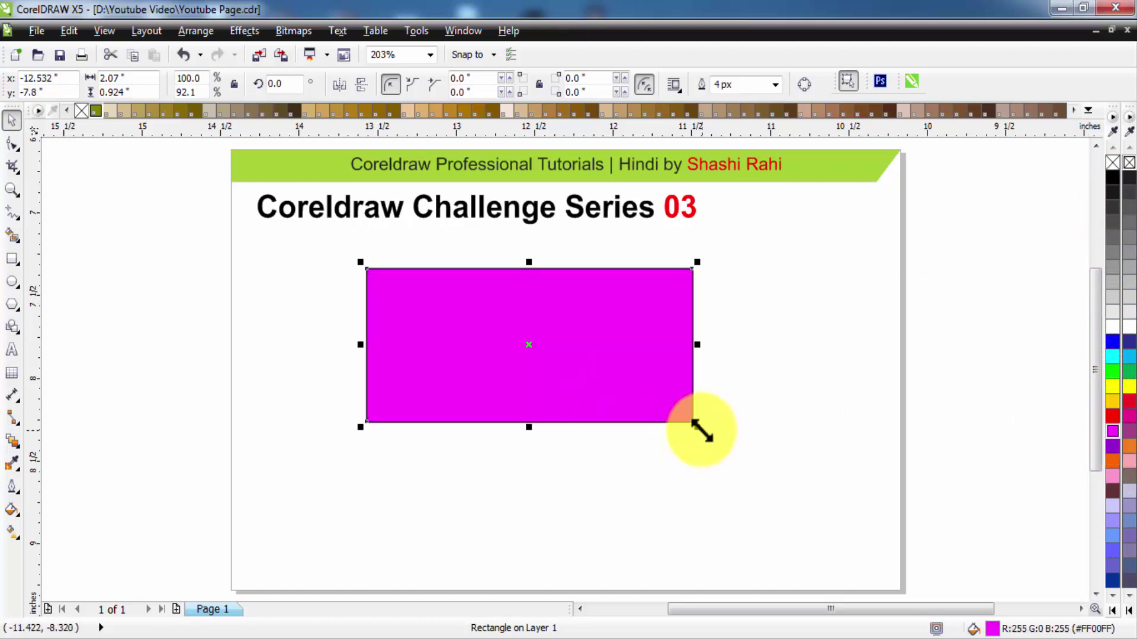
- Shrink the rectangle to about 1.33 by 0.59 inches, place it under the title and fill it red
drag(703, 431, 583, 376)
drag(483, 323, 436, 312)
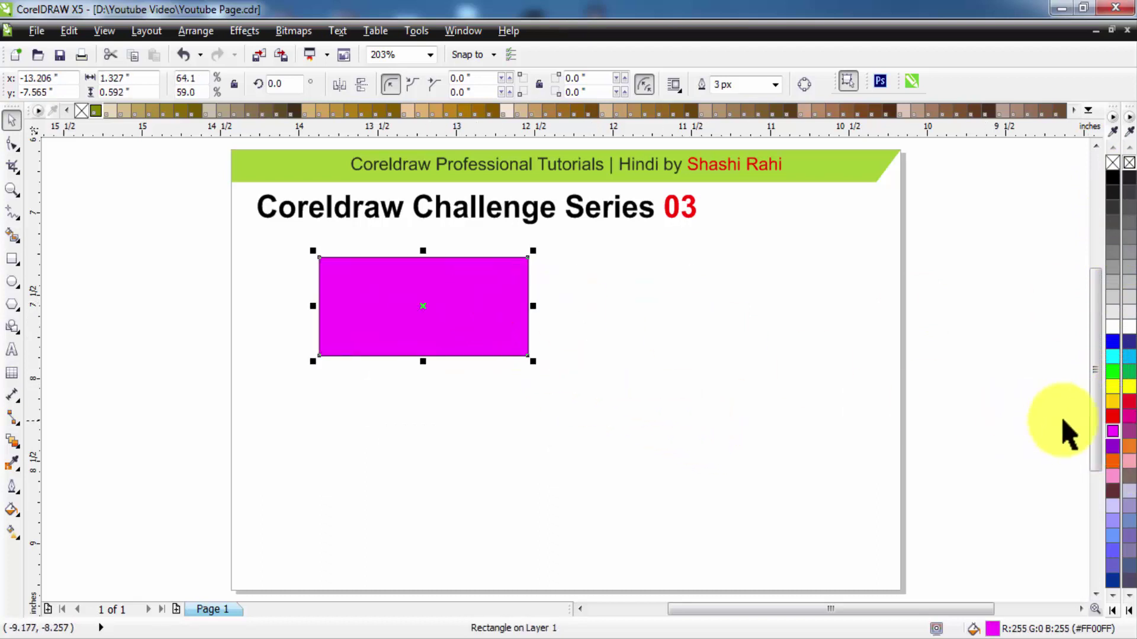
click(1113, 416)
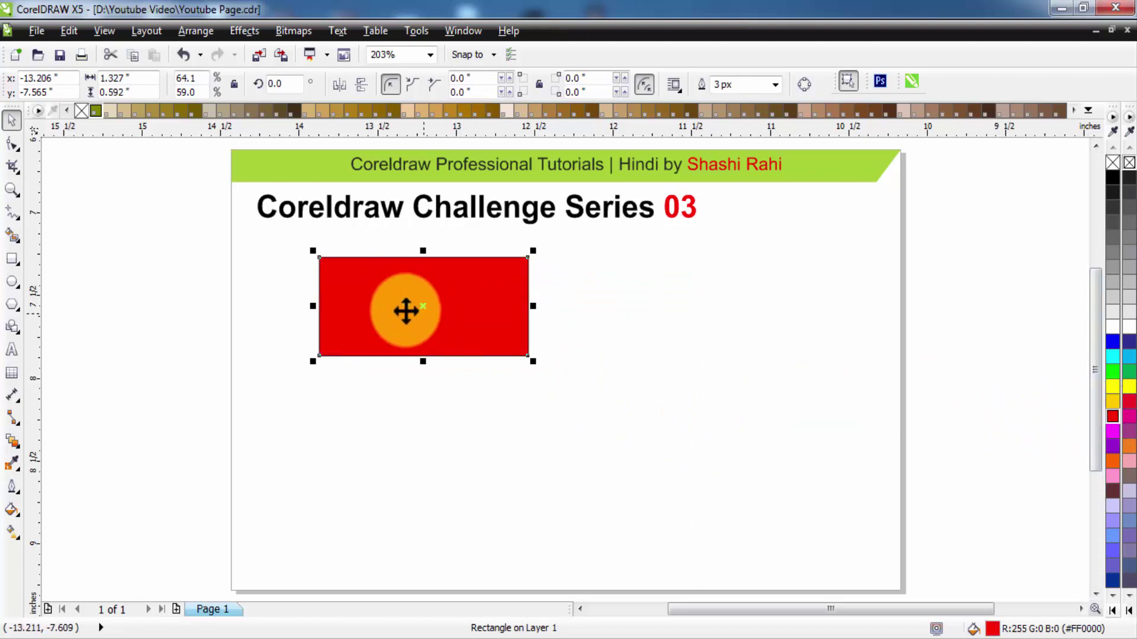
- Duplicate the red rectangle directly below itself and fill the copy blue
drag(409, 317, 408, 431)
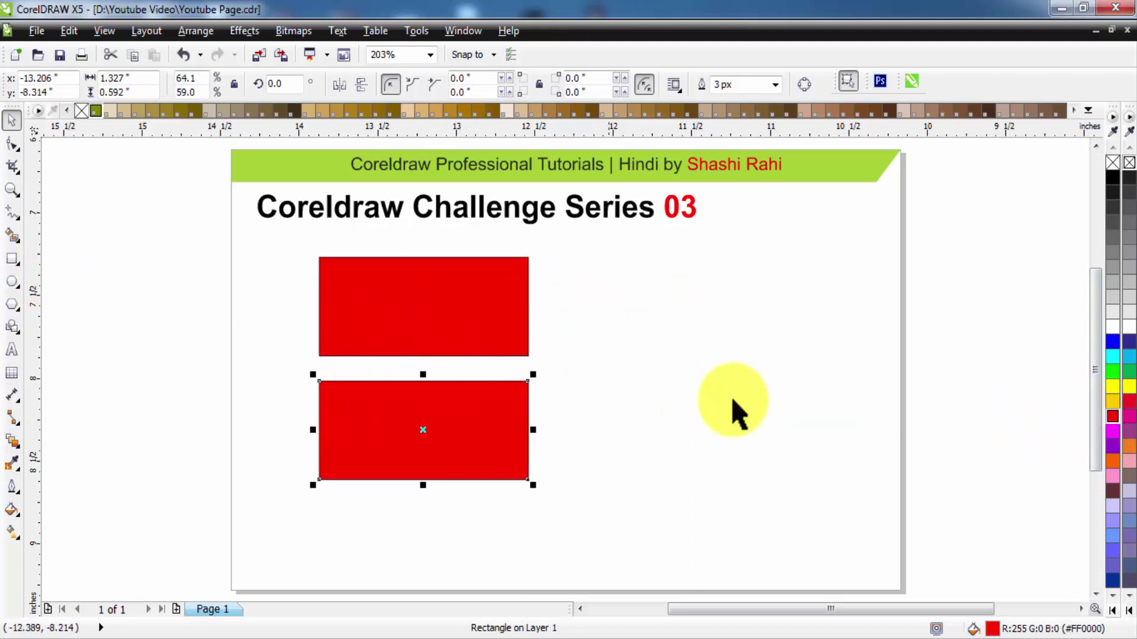
click(1112, 342)
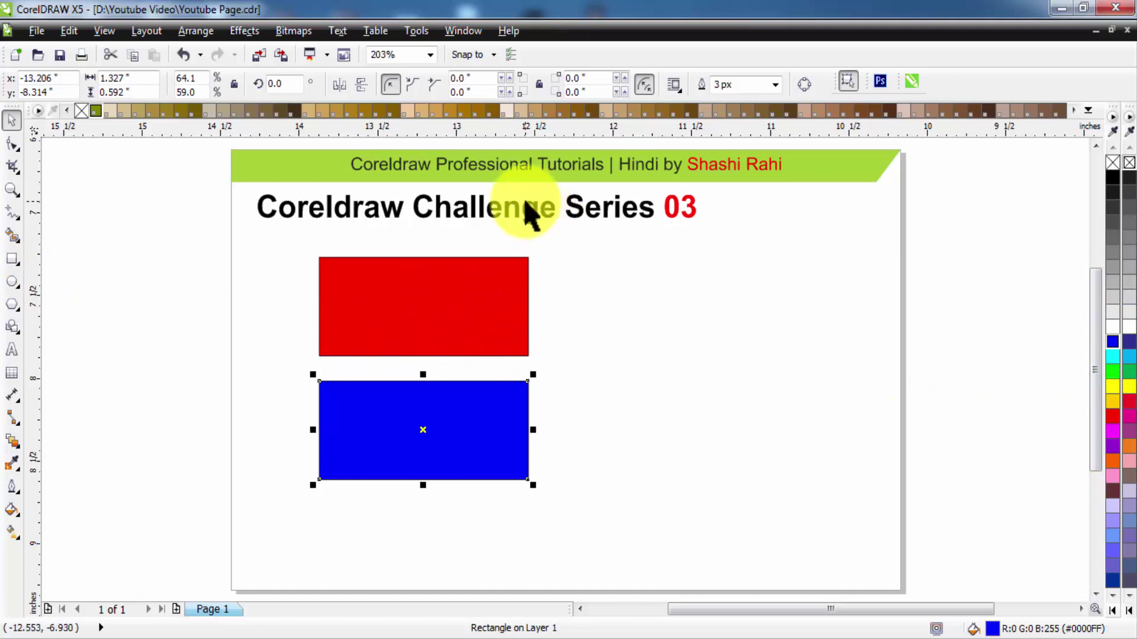
- Copy the page title beside the red rectangle and change the copy's text to "Vector"
drag(527, 216, 818, 311)
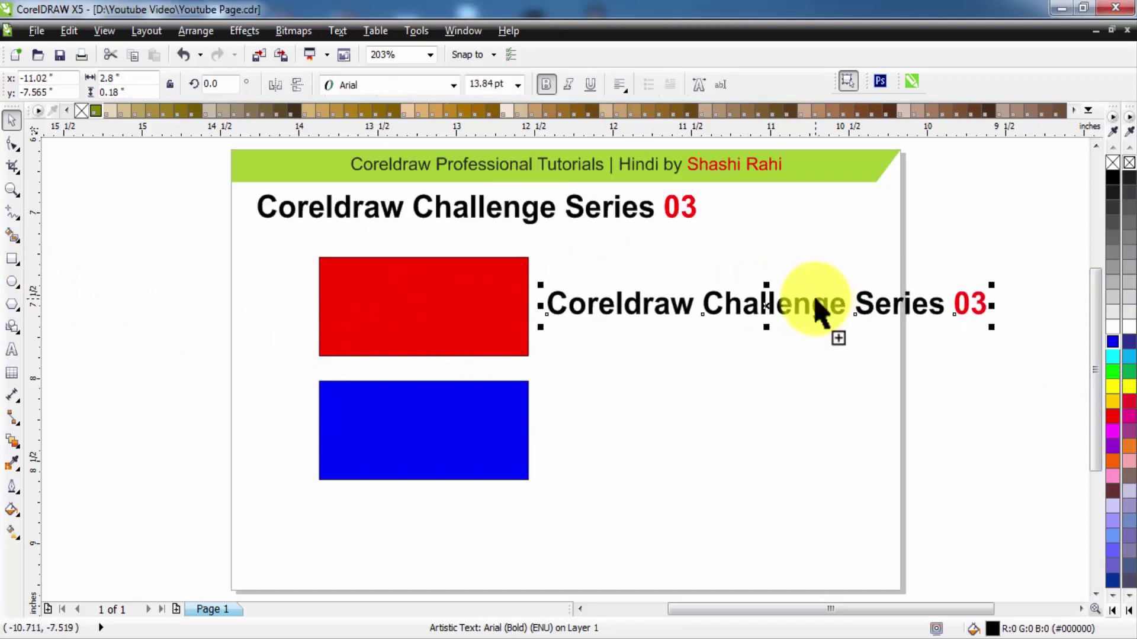
key(F8)
key(ctrl+a)
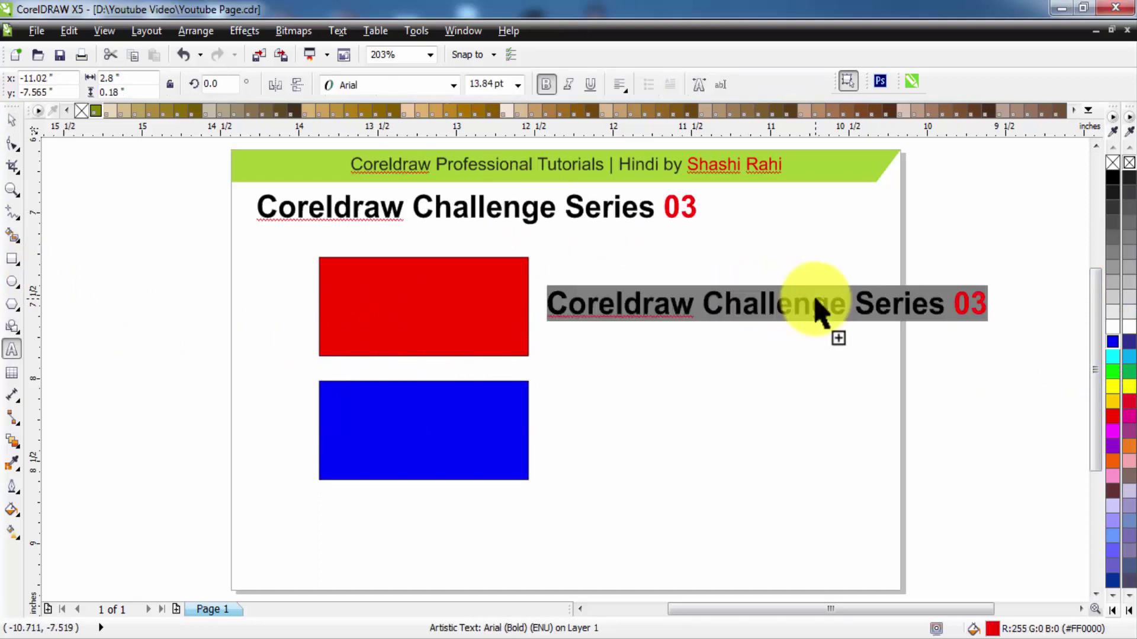
text(Vector)
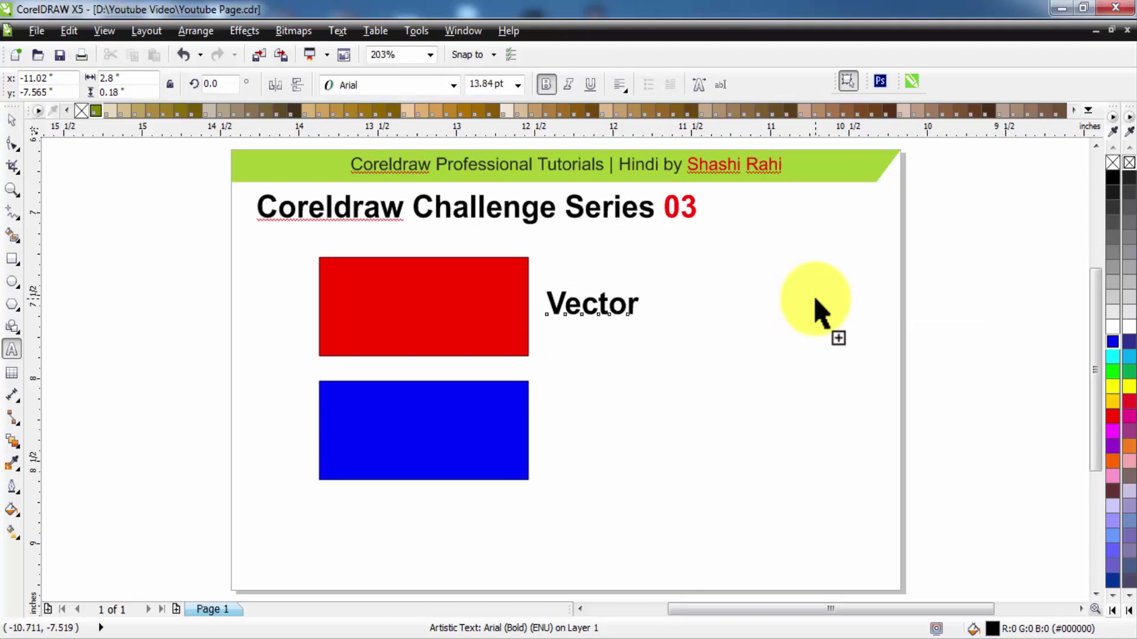
key(ctrl+space)
- Convert the blue rectangle to an RGB Color (24-bit) bitmap at 300 dpi
click(426, 418)
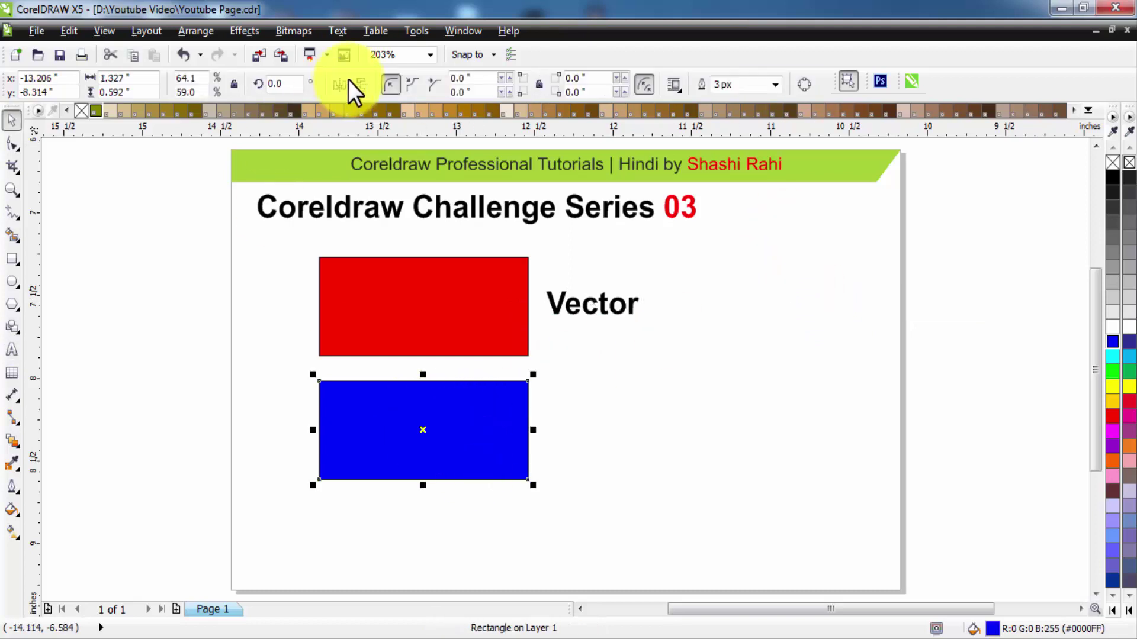
click(292, 31)
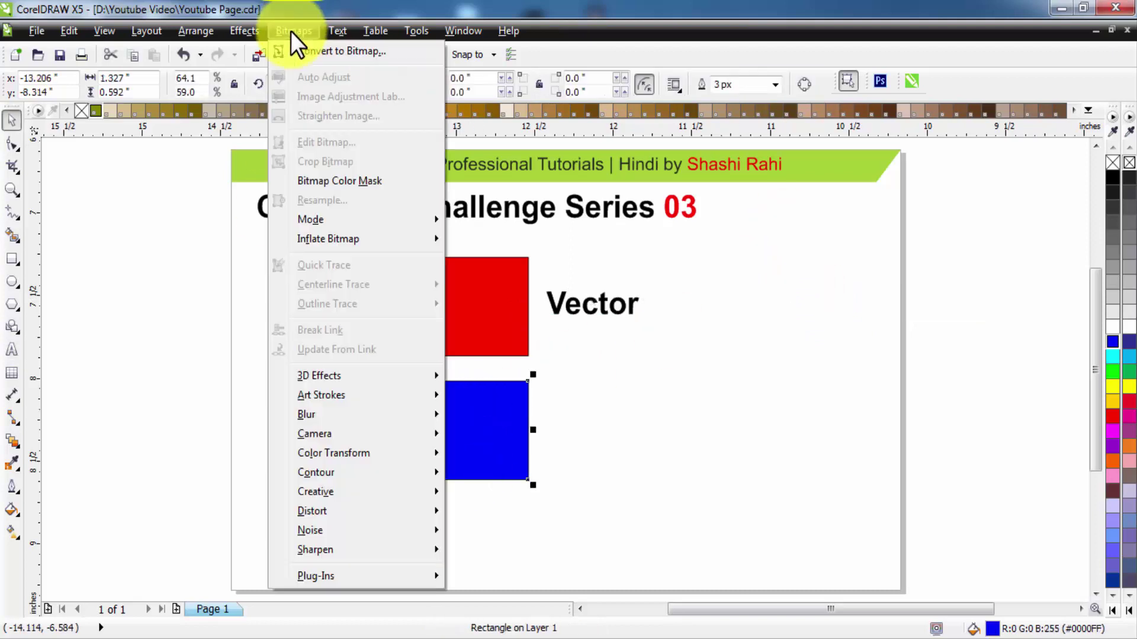
click(313, 52)
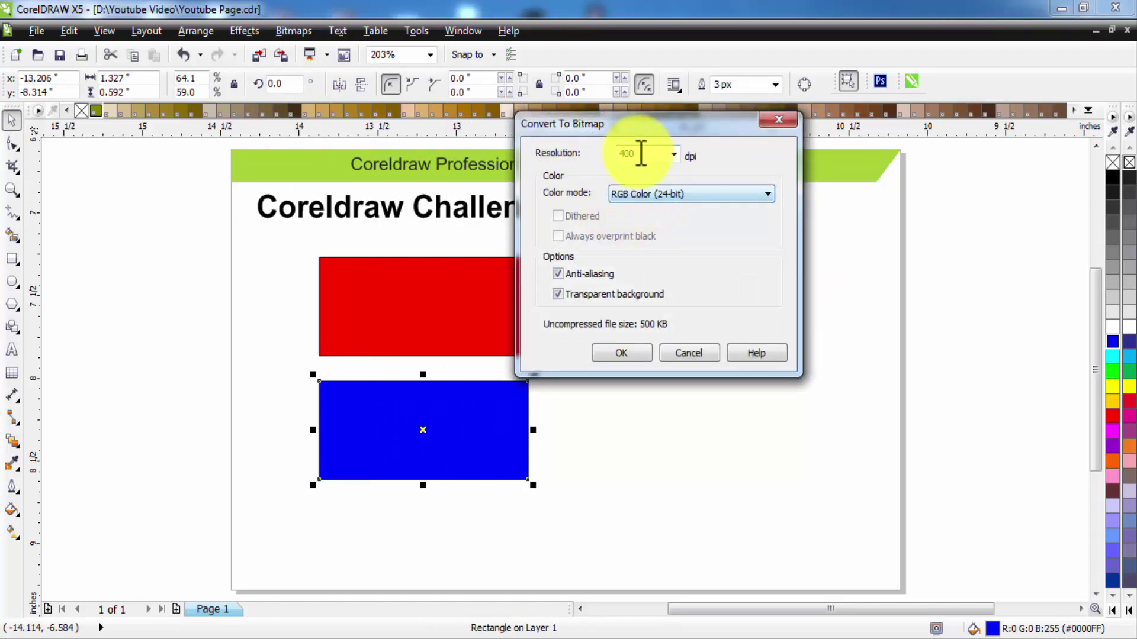
text(300)
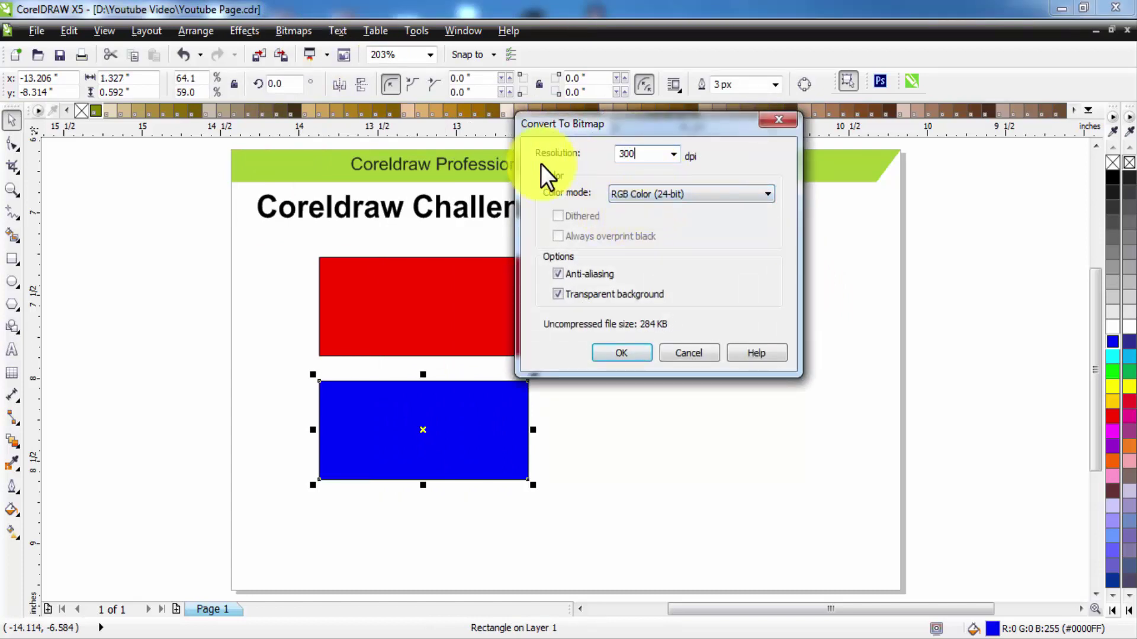
click(622, 355)
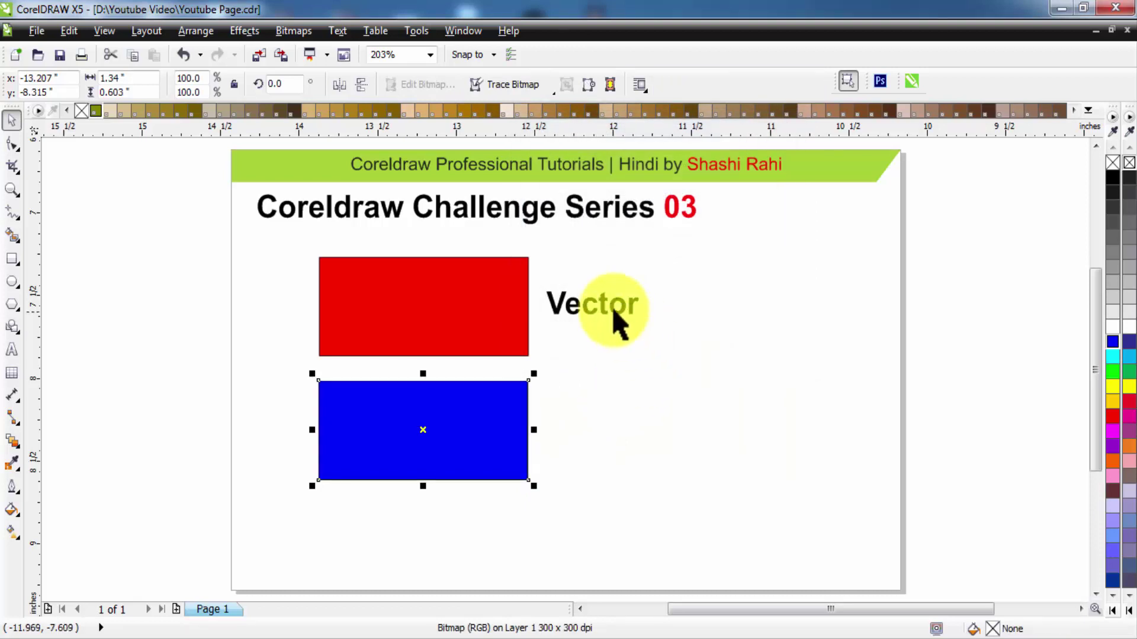
- Copy the "Vector" label beside the blue rectangle and change the copy's text to "Raster"
drag(601, 317, 618, 435)
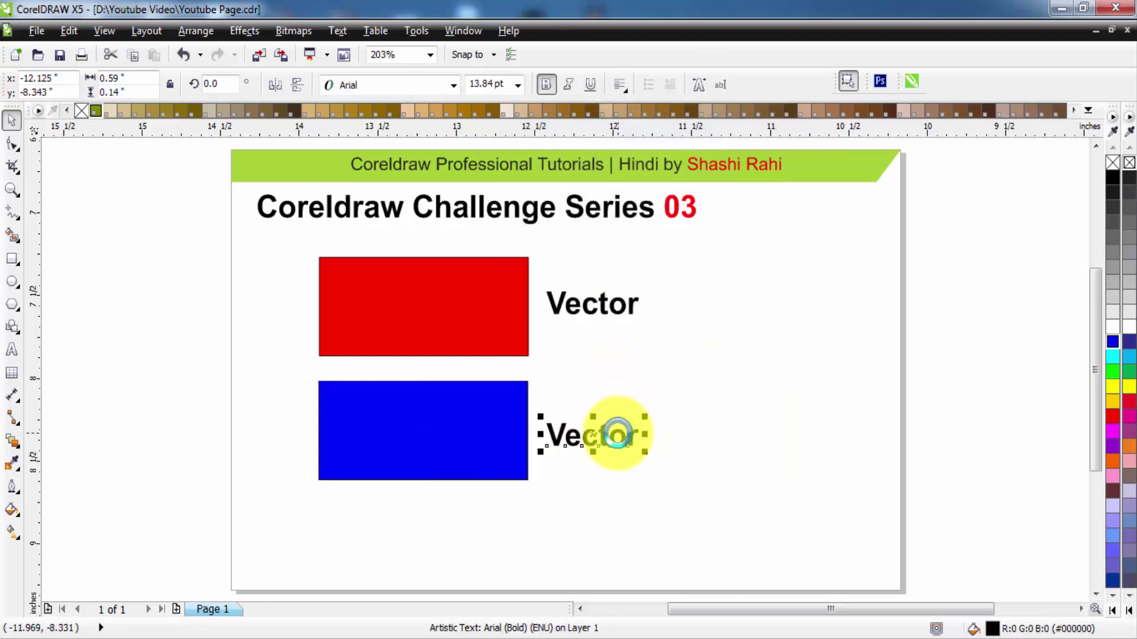
double_click(617, 434)
key(ctrl+a)
text(R)
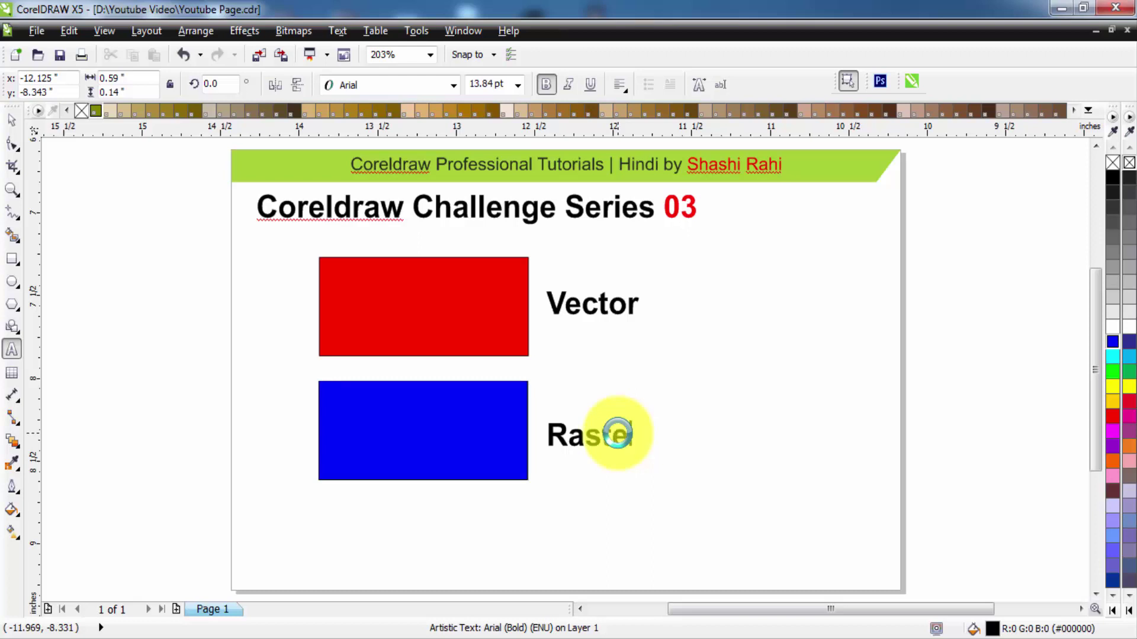
key(ctrl+space)
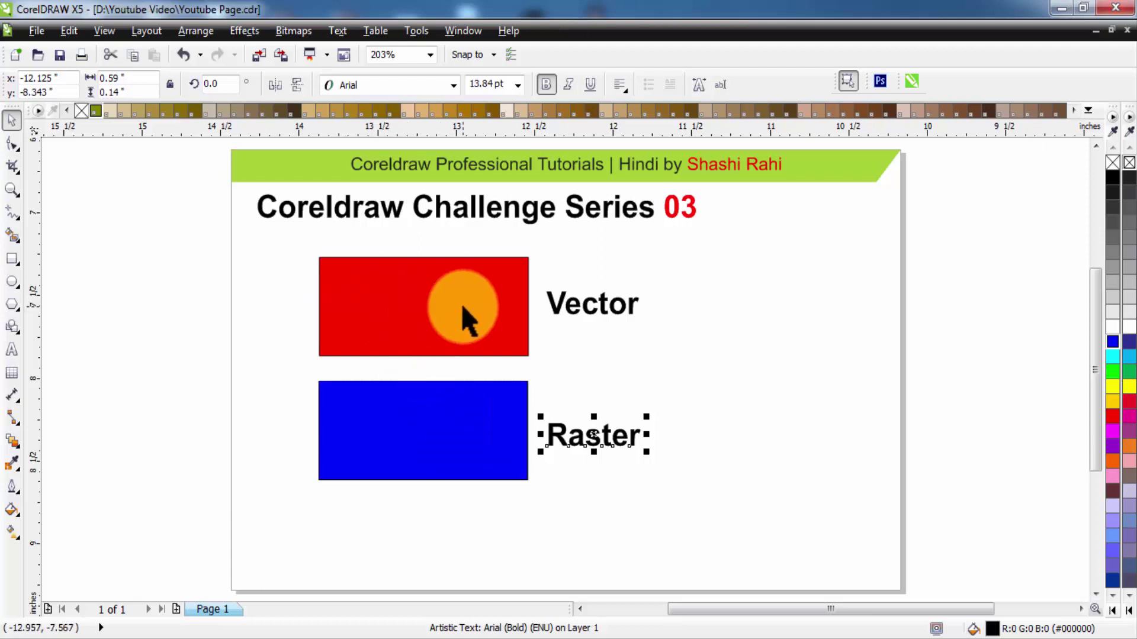
- Try to recolour the blue bitmap with palette fill colours, and deselect it
click(464, 440)
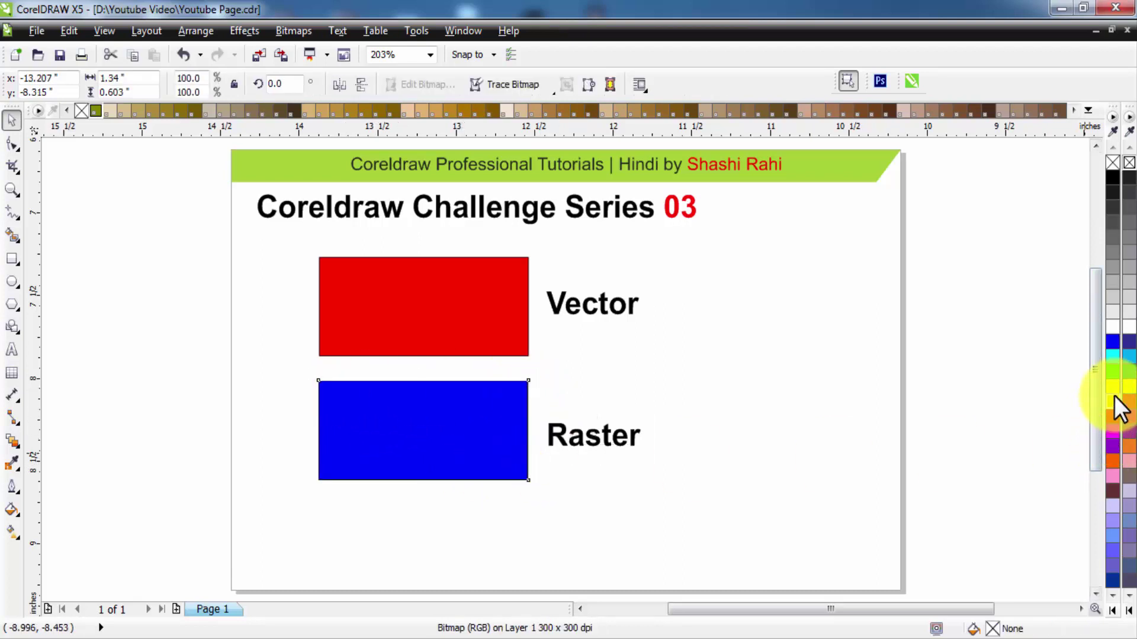
drag(1114, 395, 1114, 350)
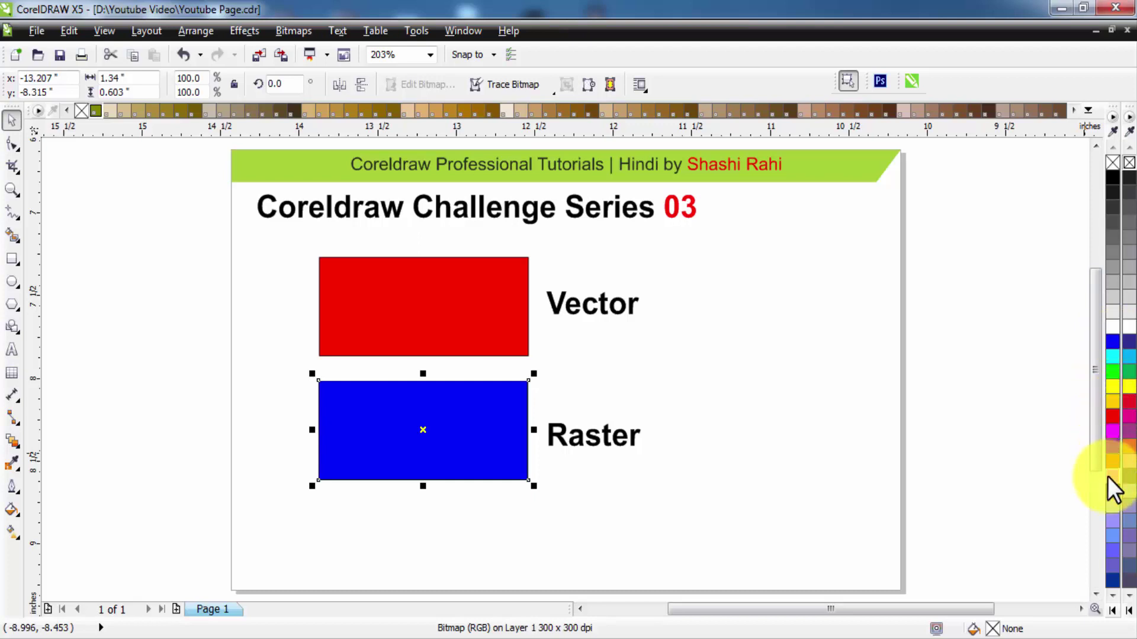
click(170, 401)
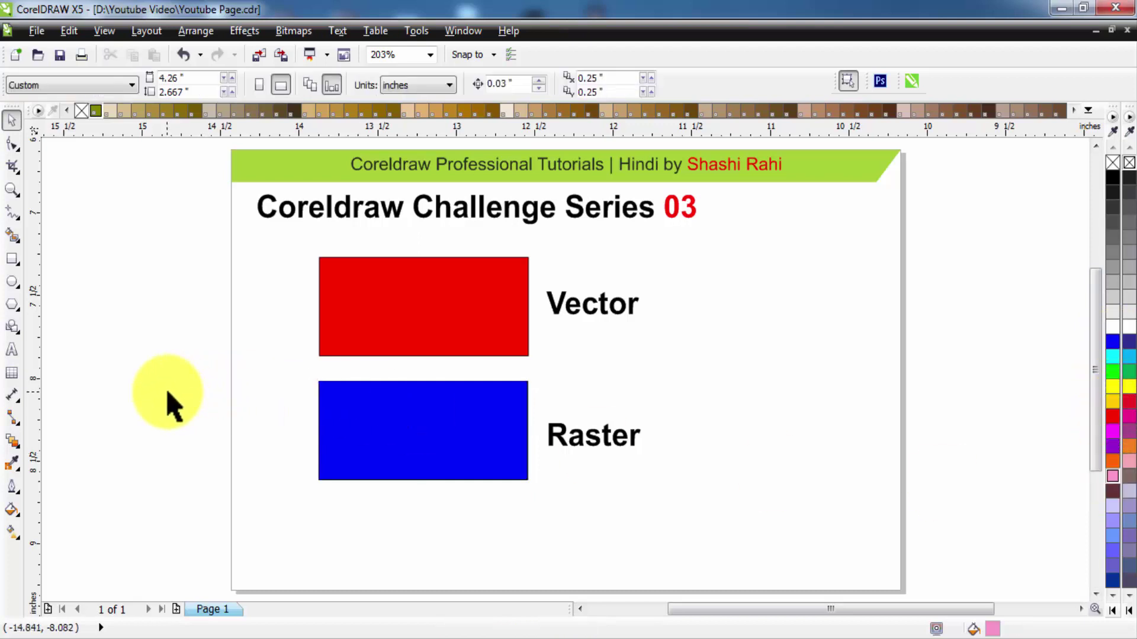
- Test green and yellow fills on the vector rectangle, return it to red, and select the blue bitmap for comparison
click(417, 337)
click(1113, 372)
click(1111, 396)
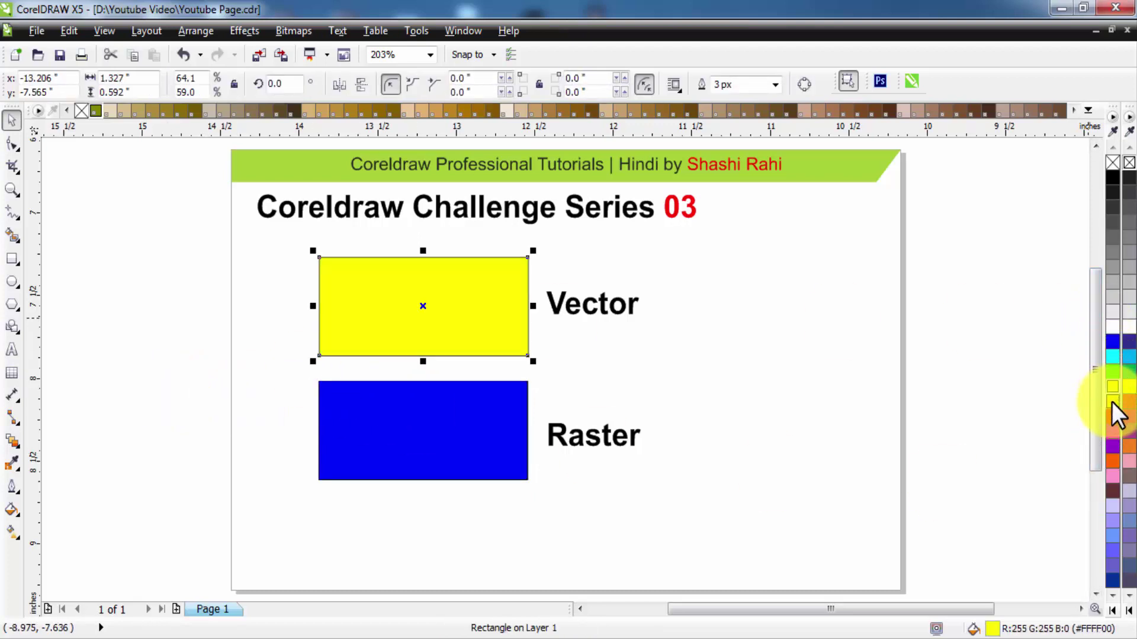
click(1112, 431)
click(503, 417)
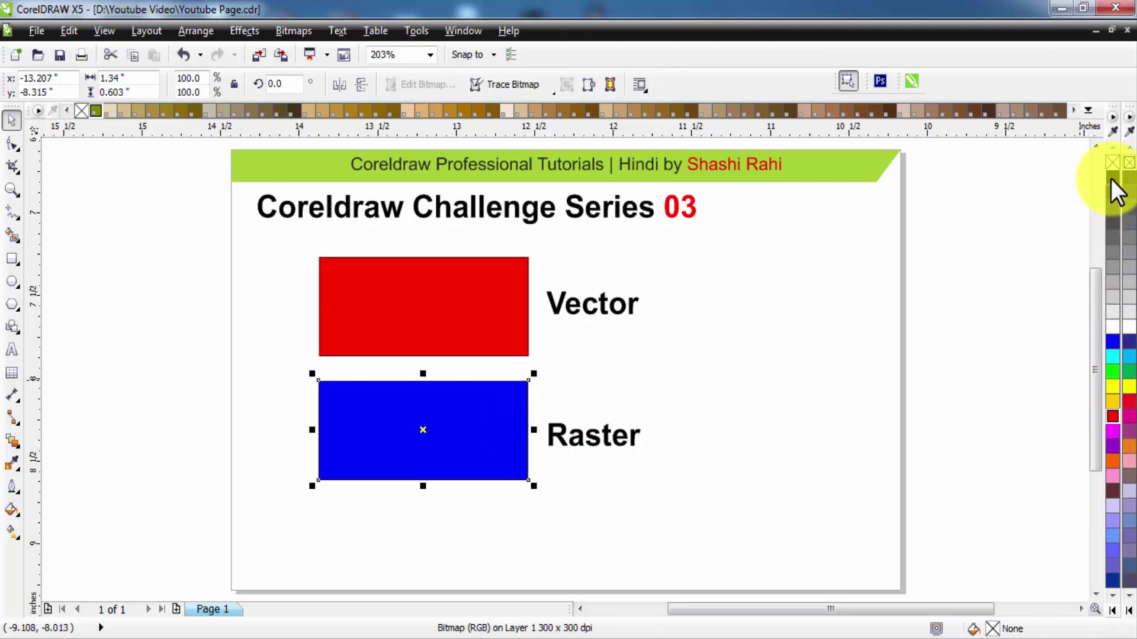
click(986, 370)
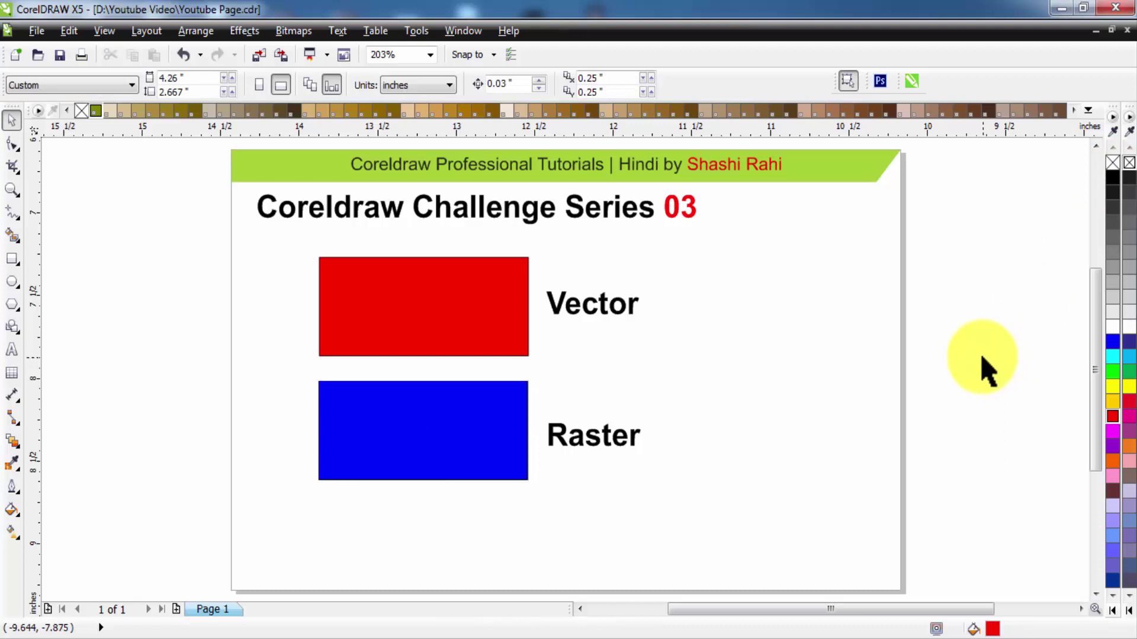
- Shift both rectangles and their labels to the right, and add a dark brown (#663333) copy of the red rectangle on their left
drag(159, 234, 714, 536)
drag(461, 294, 451, 332)
click(953, 355)
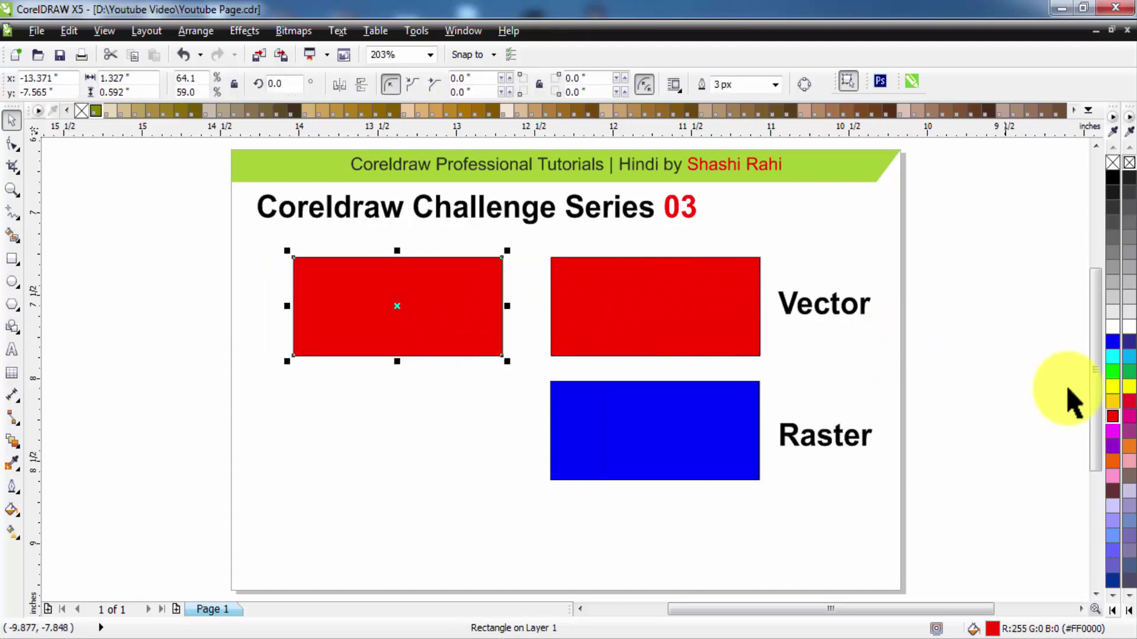
click(1107, 493)
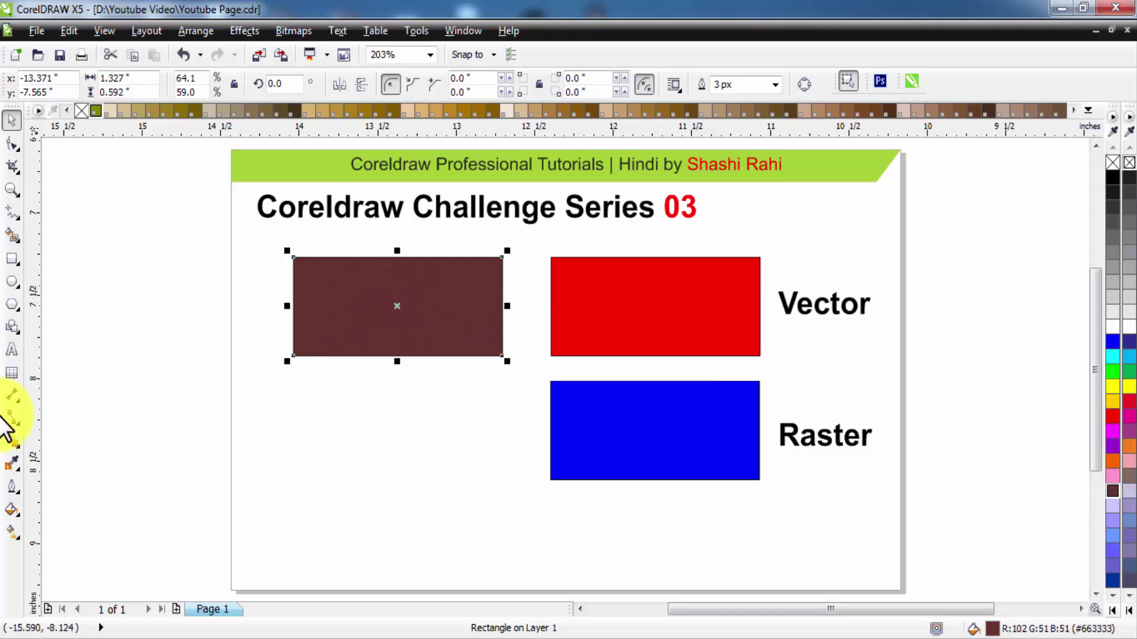
- Add a Flat Bottom Left drop shadow to the brown rectangle with offset about -0.257 by -0.195 inches, opacity 51 and feathering 14
click(13, 443)
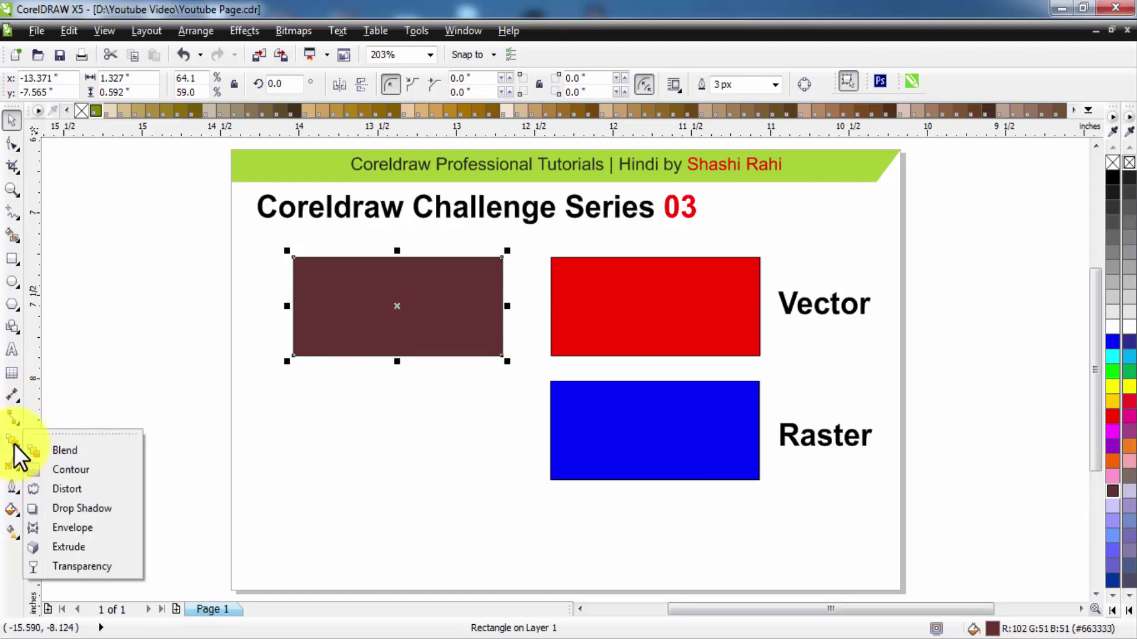
click(81, 508)
click(47, 84)
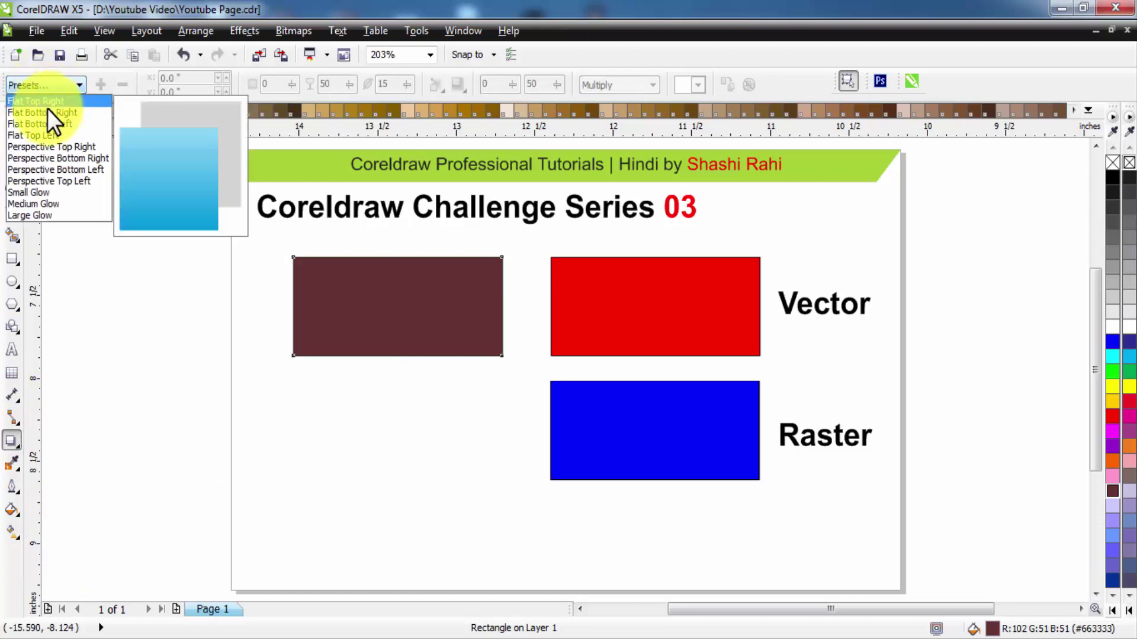
click(48, 121)
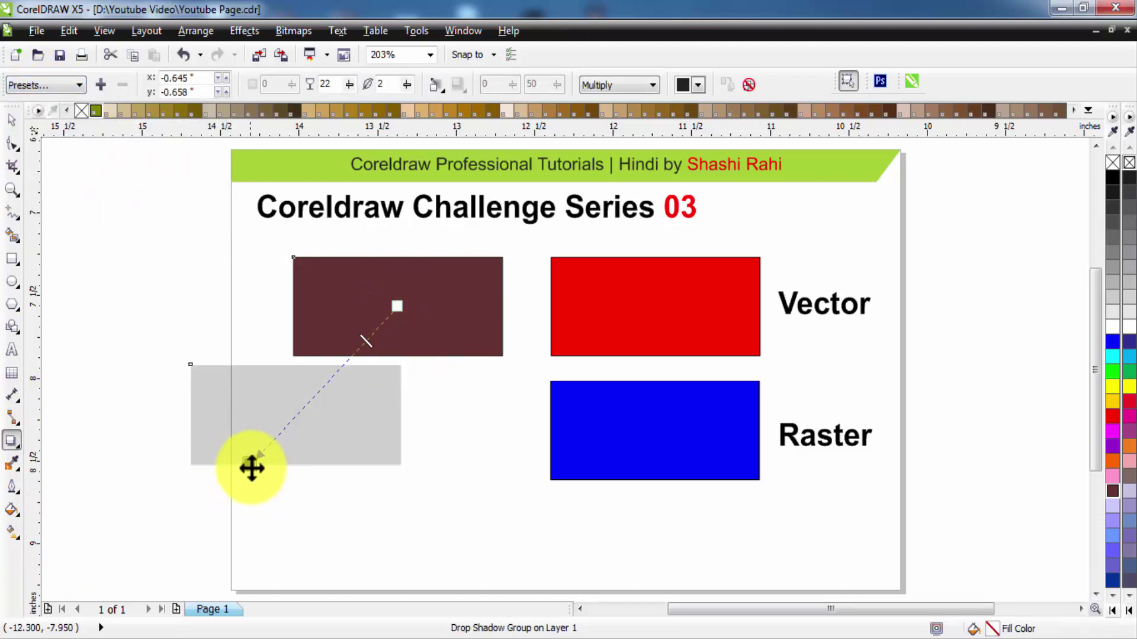
drag(249, 466, 294, 387)
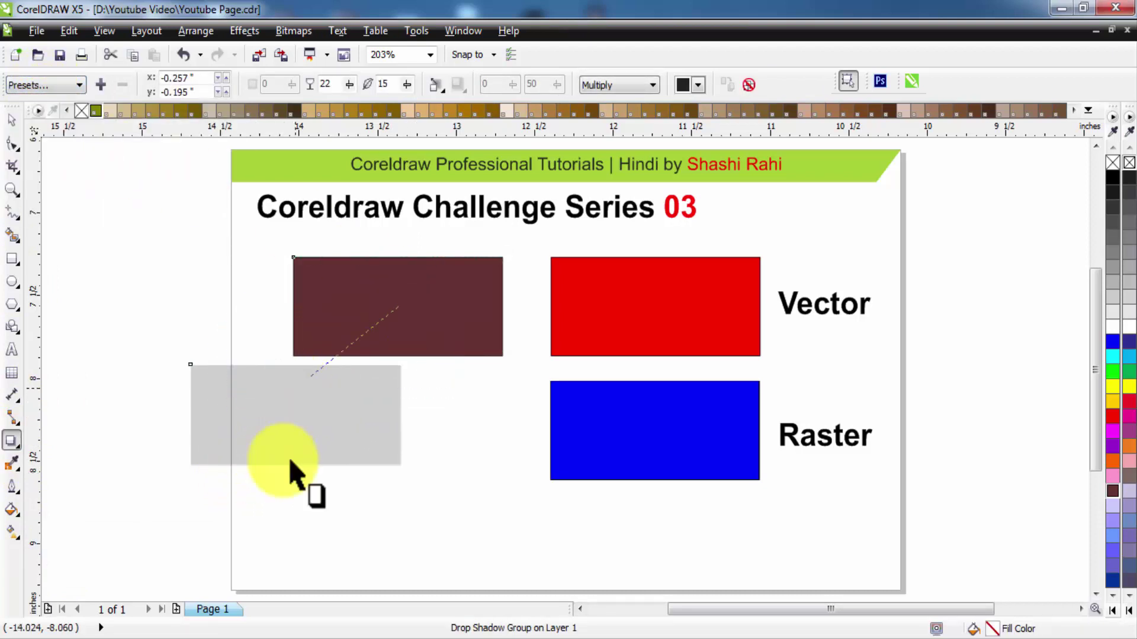
drag(349, 84, 416, 87)
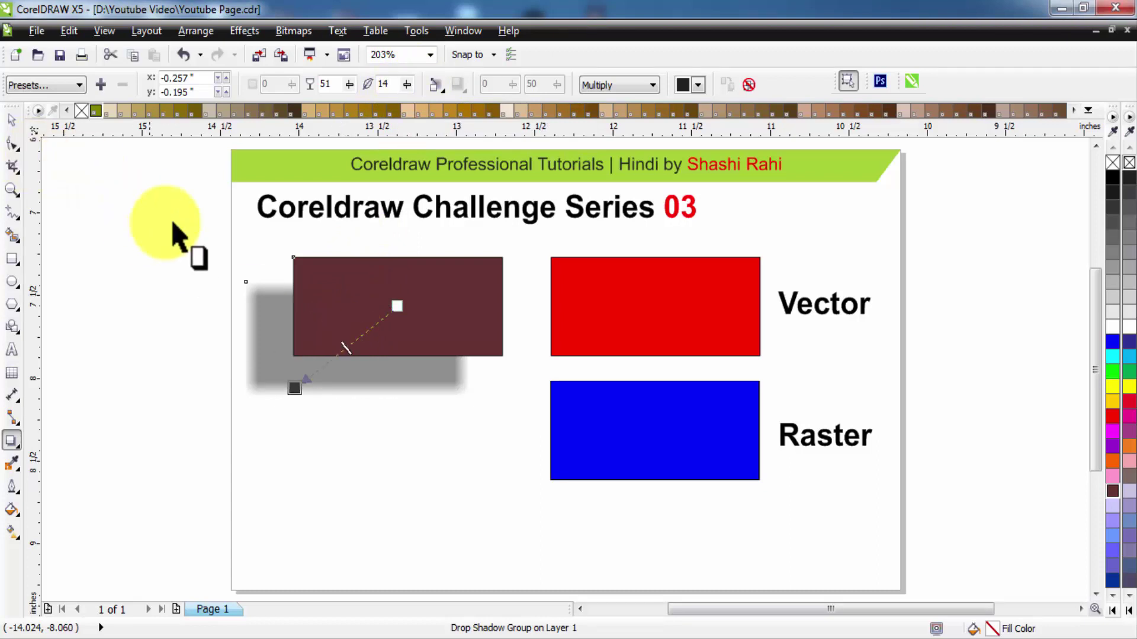
- Break the brown rectangle's drop shadow group apart into separate objects
click(205, 29)
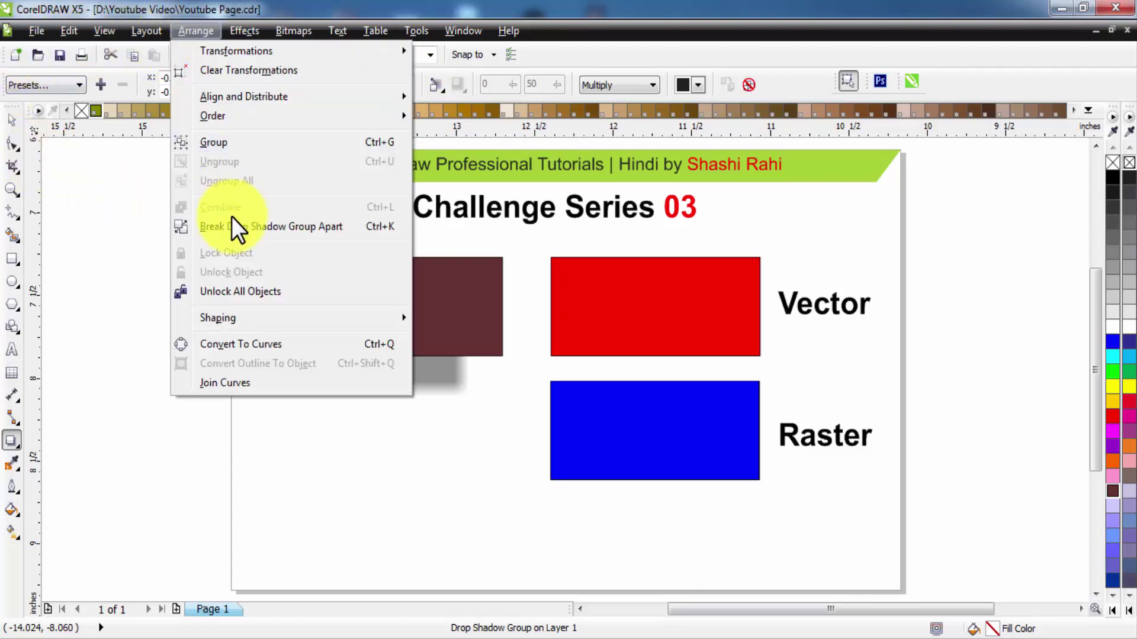
click(228, 226)
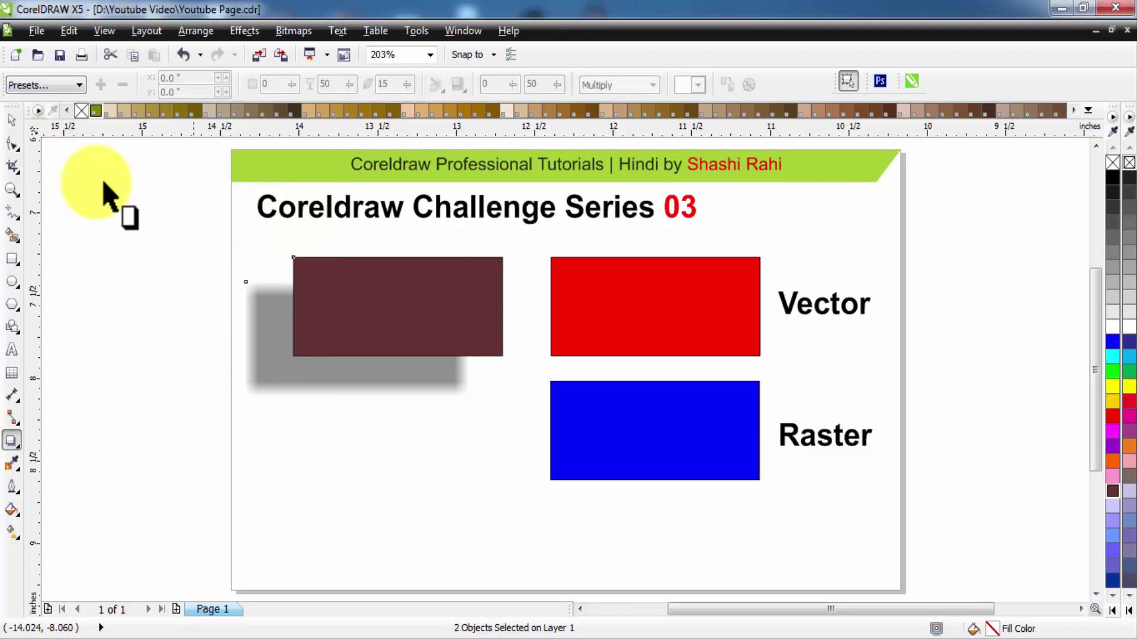
- Select only the separated drop shadow and test dark brown (#663333), blue (#0000FF) and red (#FF0000) fills on it
click(8, 122)
click(161, 256)
click(254, 367)
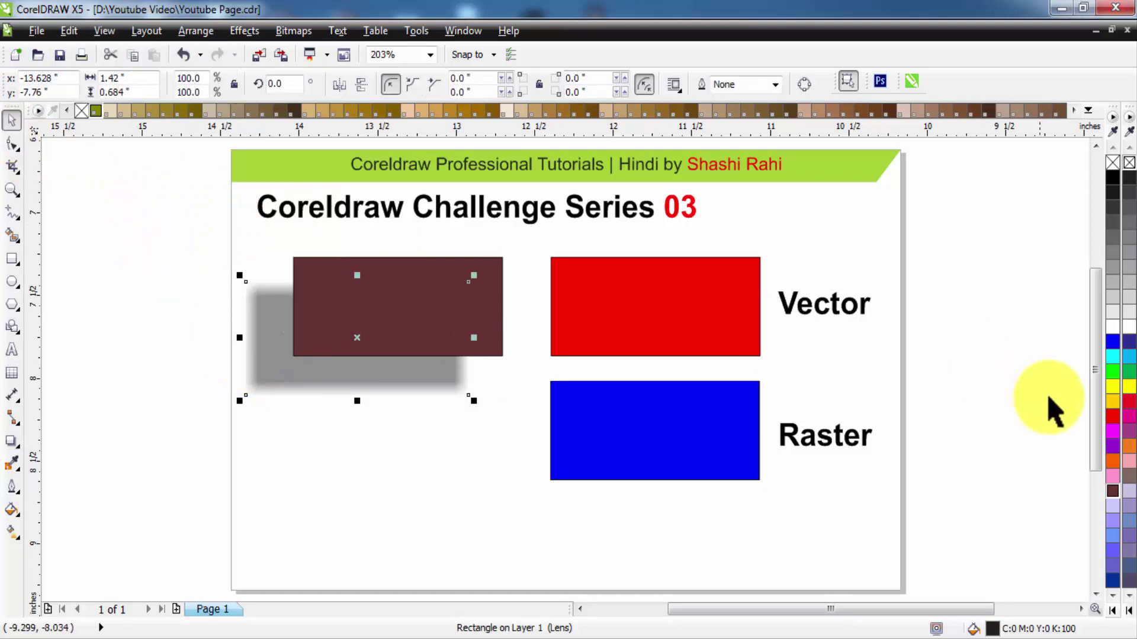
click(1111, 417)
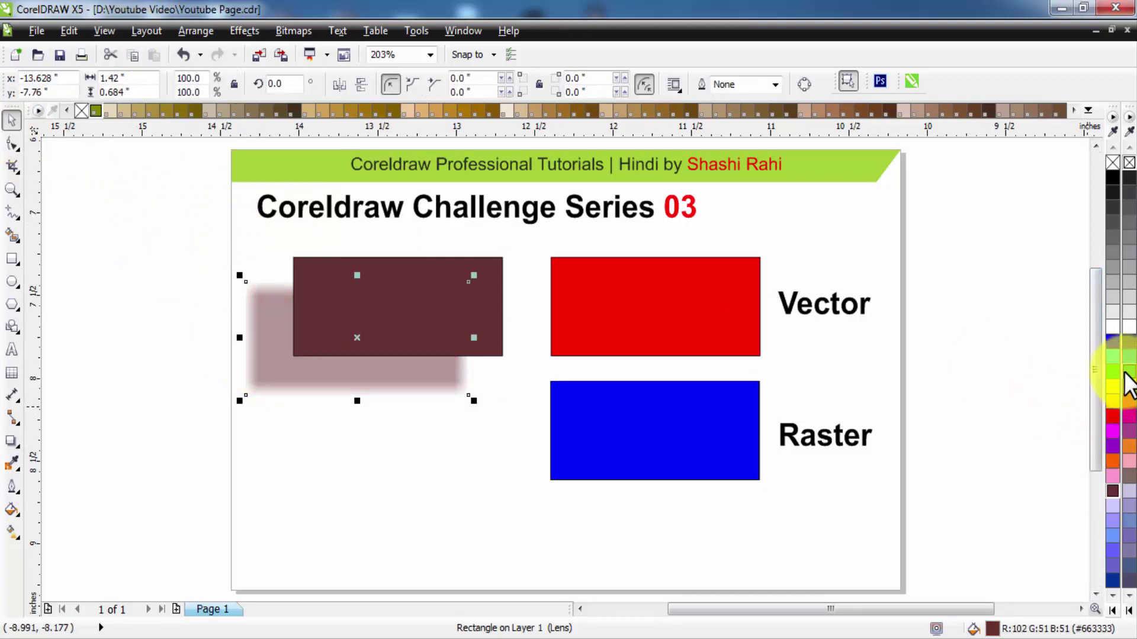
click(1112, 342)
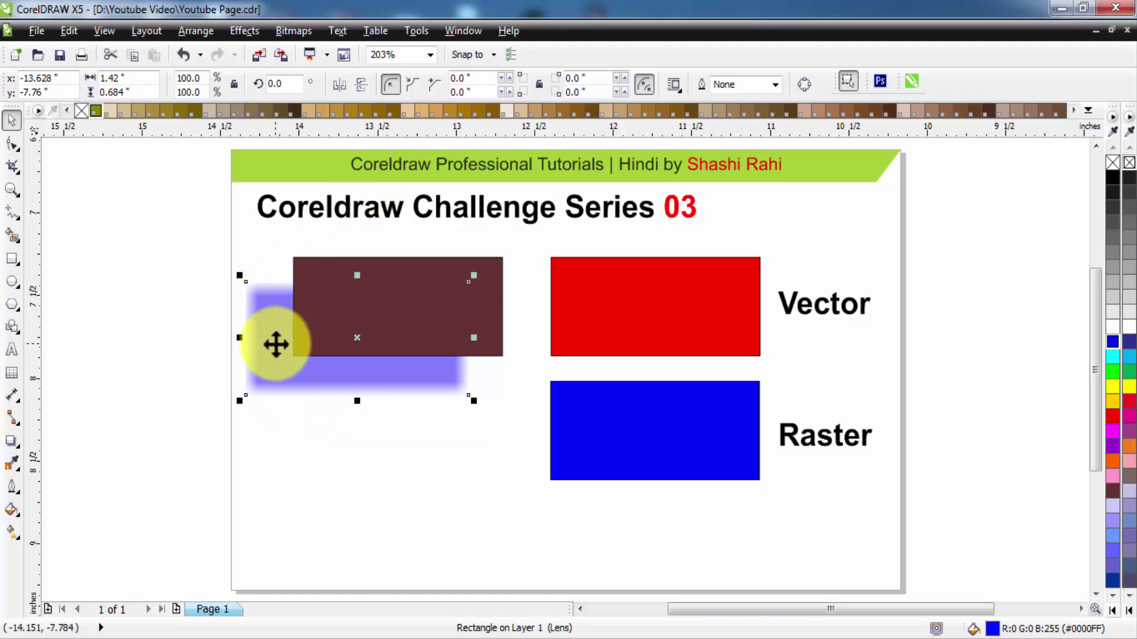
click(1112, 416)
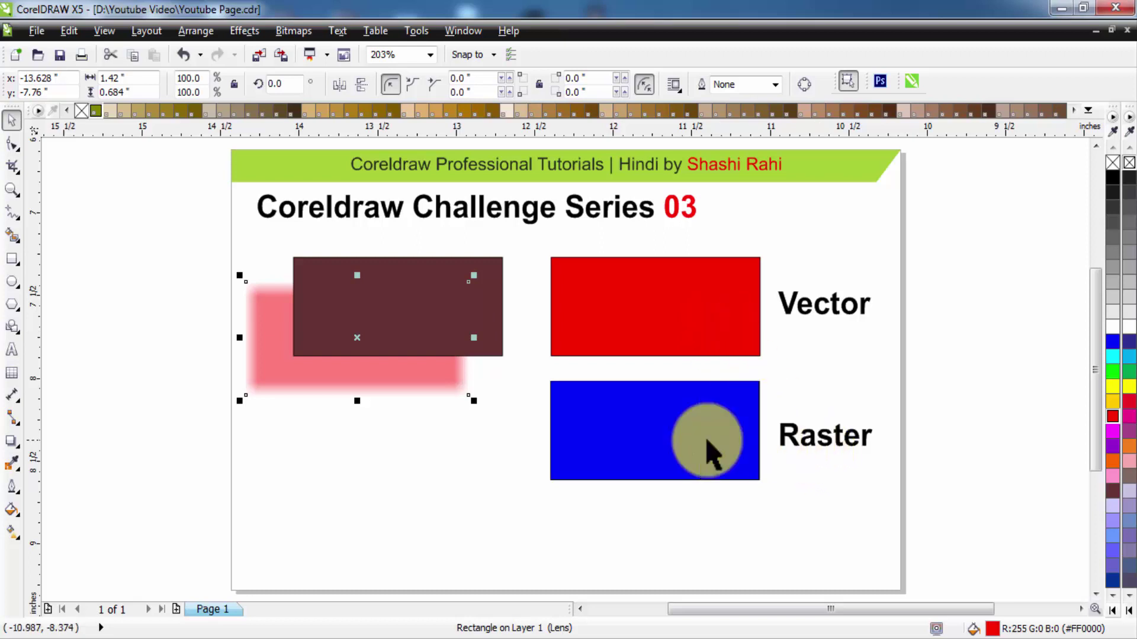
- Examine the red shadow's feathered edges at 800% zoom against the crisp edges of the brown rectangle
scroll(248, 342, up, 4)
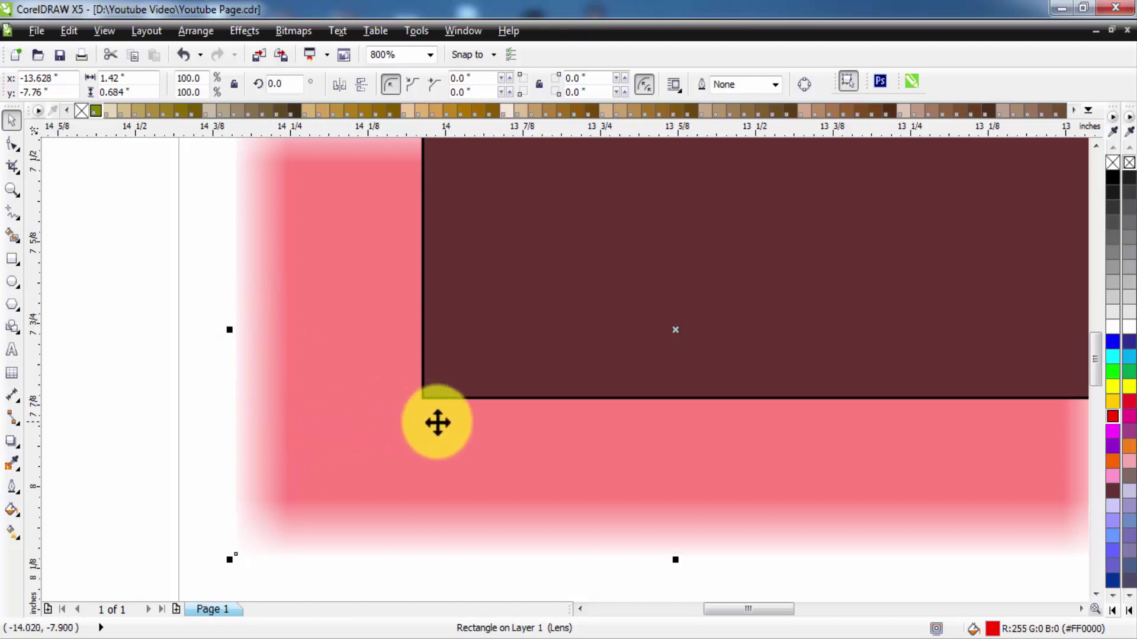
key(h)
scroll(538, 411, down, 2)
scroll(563, 426, down, 2)
key(space)
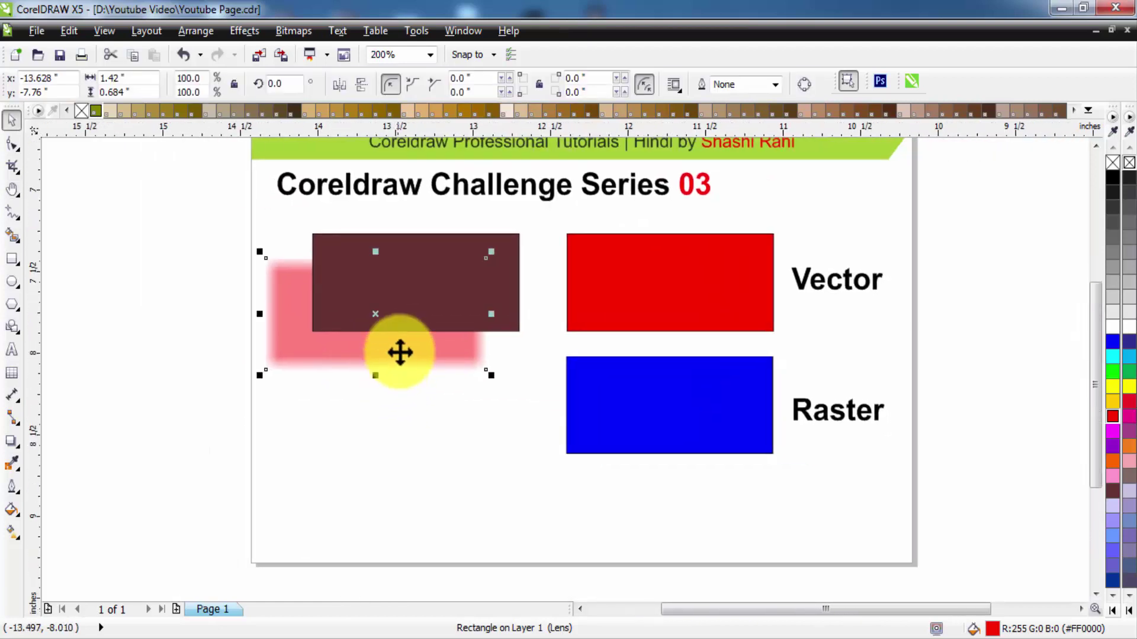
click(424, 299)
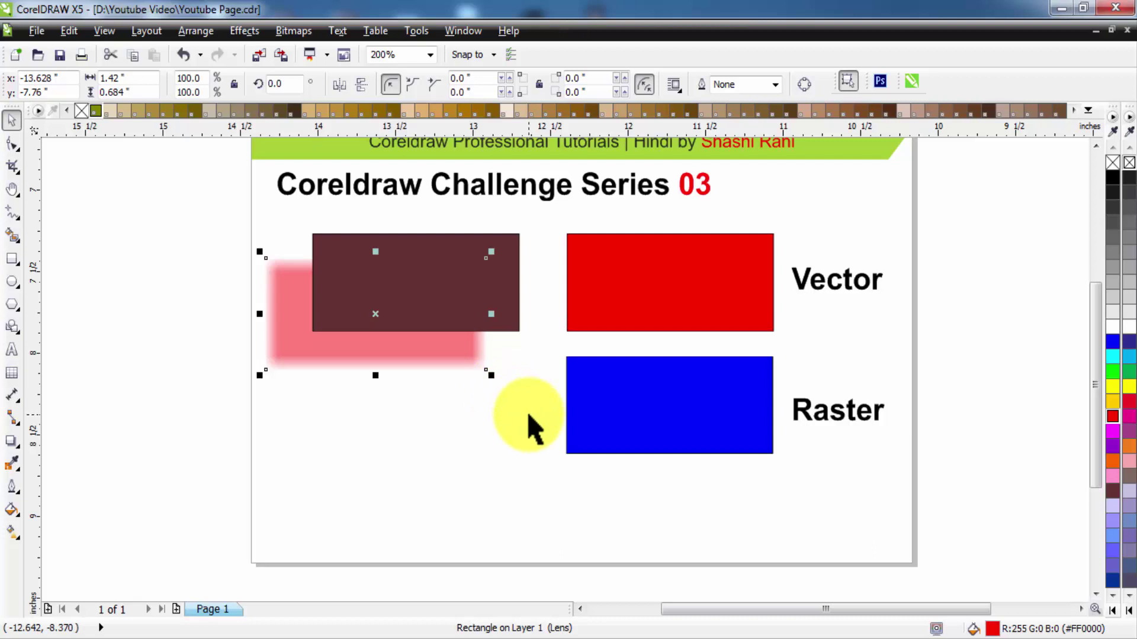
key(shift+F4)
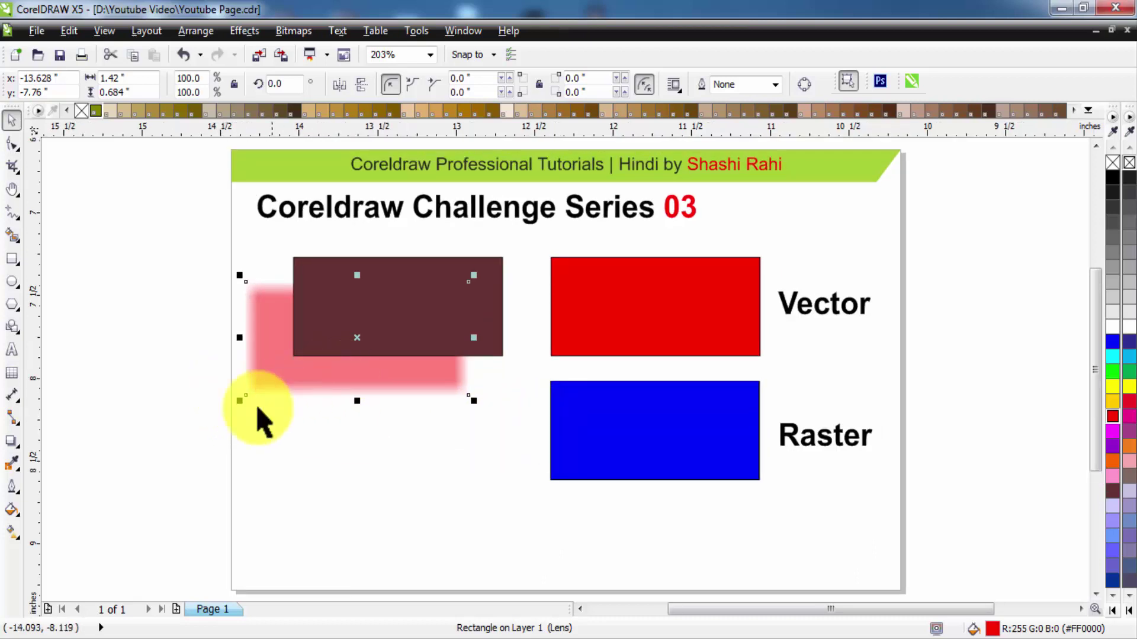
- Compare the shadow with the red vector rectangle and check which bitmap 3D effects are available for the shadow
click(193, 416)
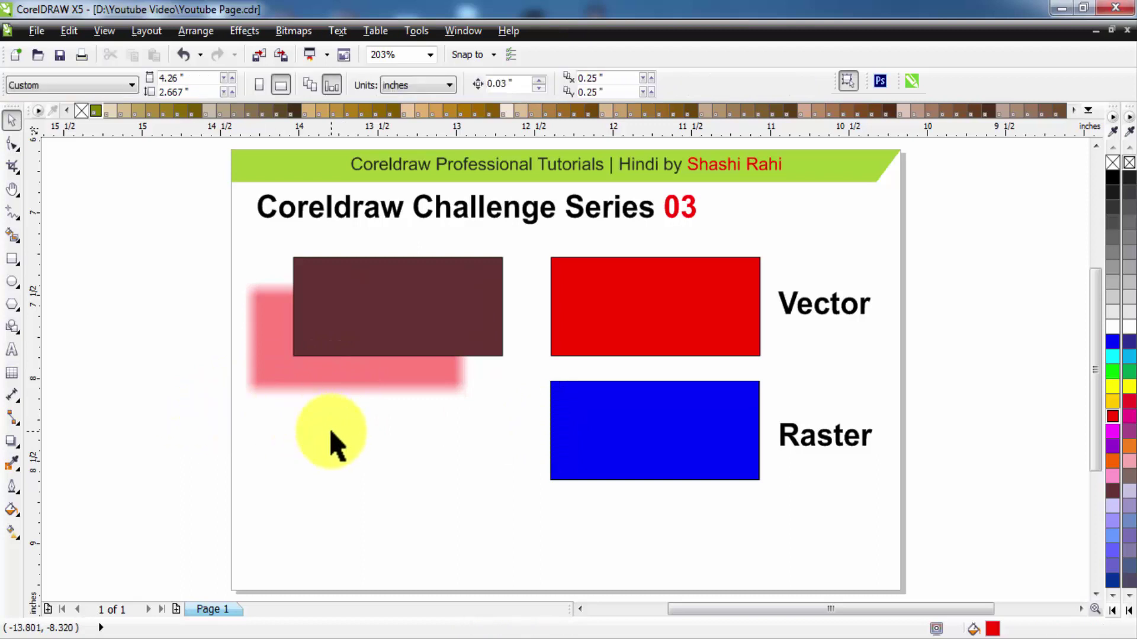
click(276, 386)
click(603, 348)
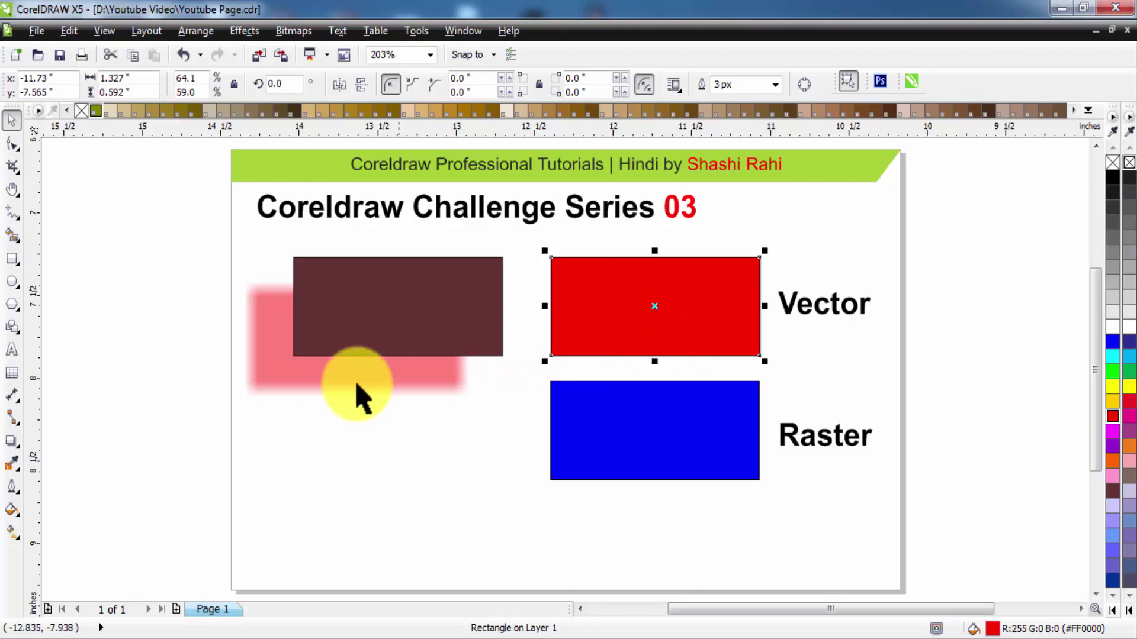
click(303, 382)
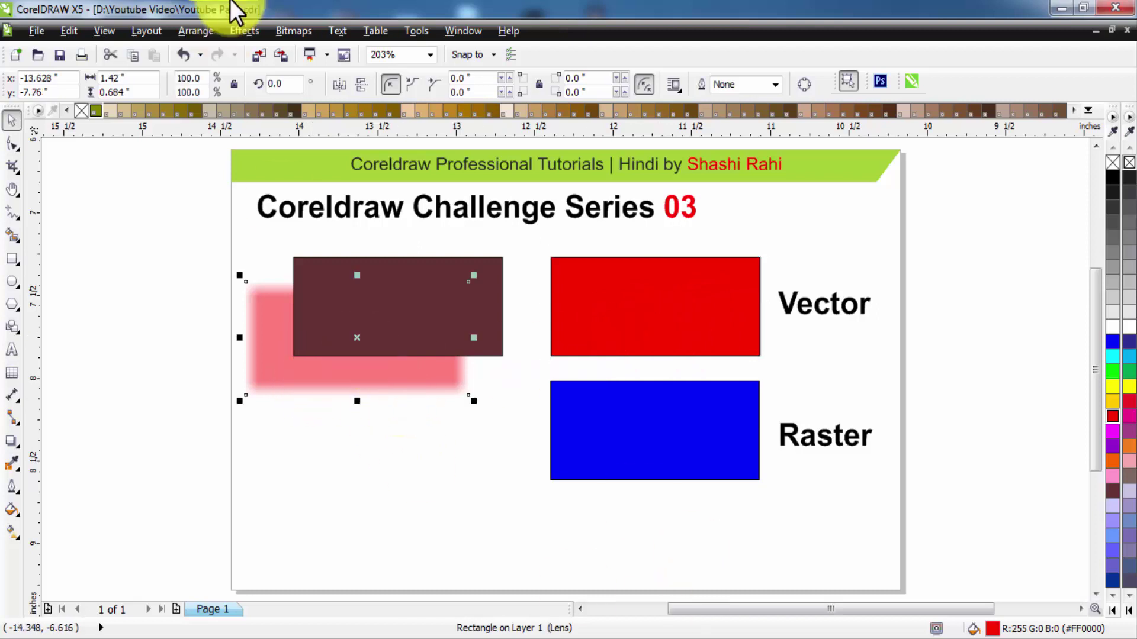
click(293, 30)
mouse_move(330, 379)
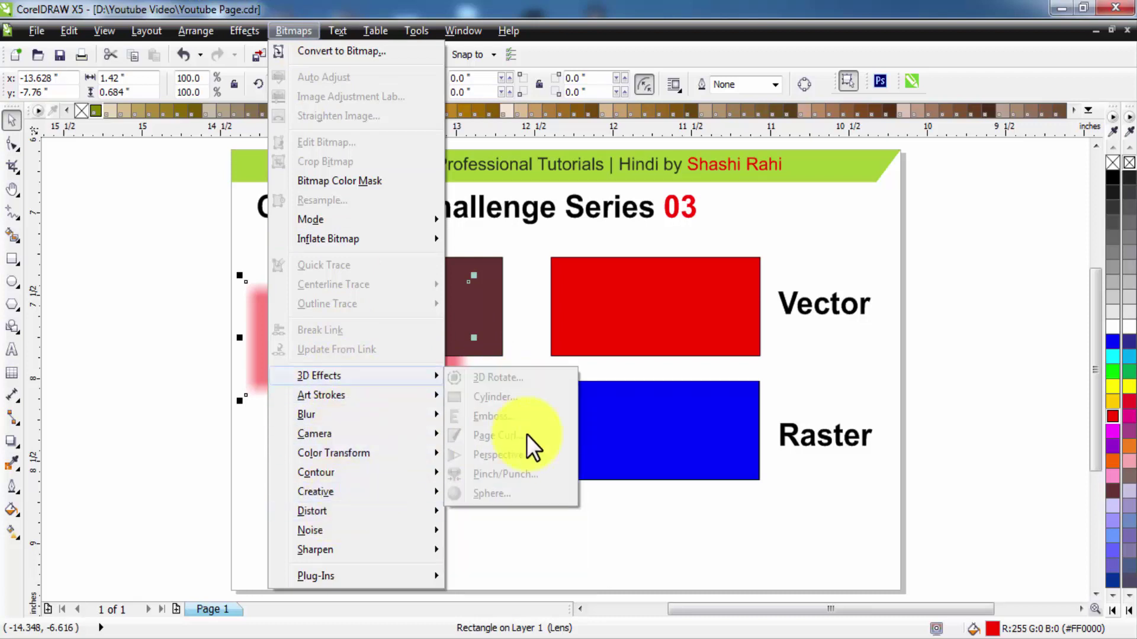
click(229, 383)
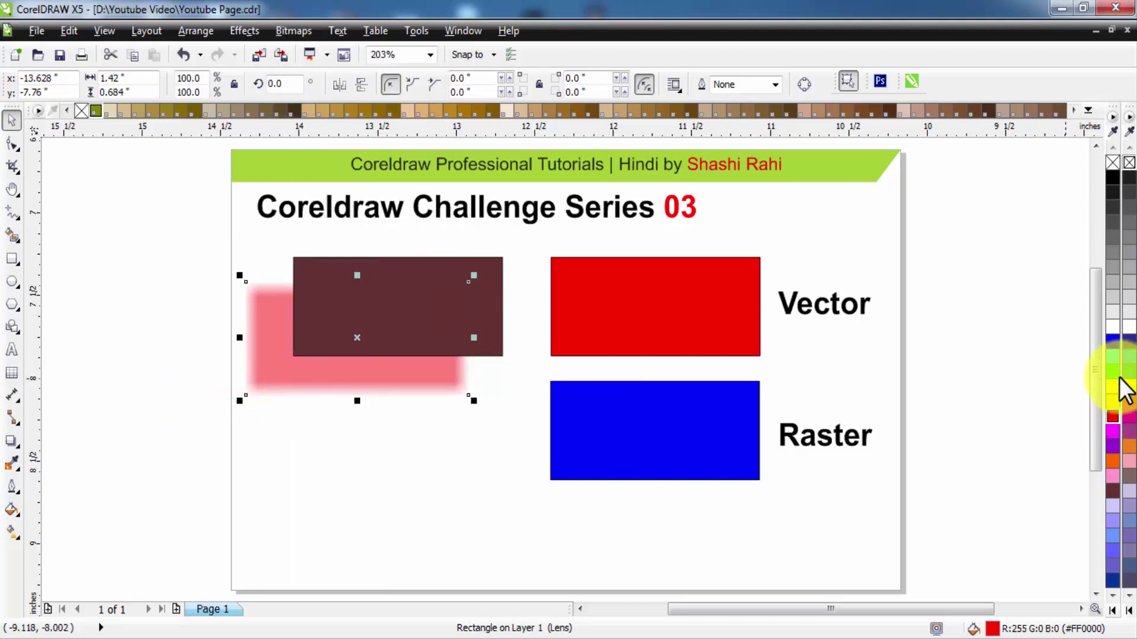
- Fill the separated shadow with blue and inspect its feathered corner close up at 2000% zoom
click(1113, 341)
click(244, 315)
key(z)
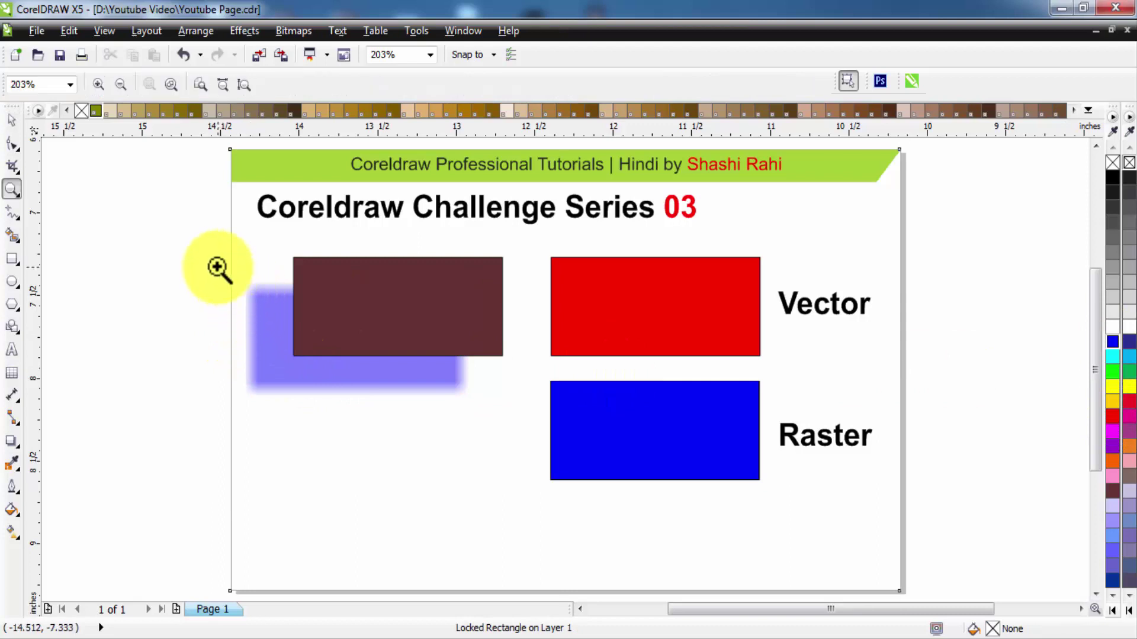
drag(218, 268, 545, 449)
key(space)
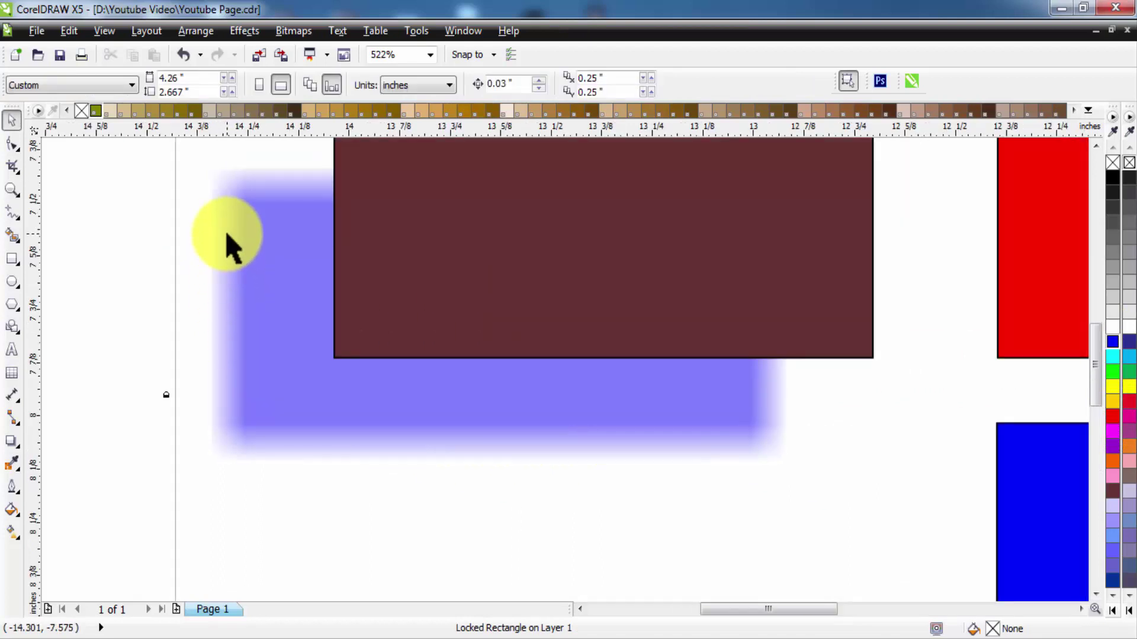
scroll(233, 213, up, 3)
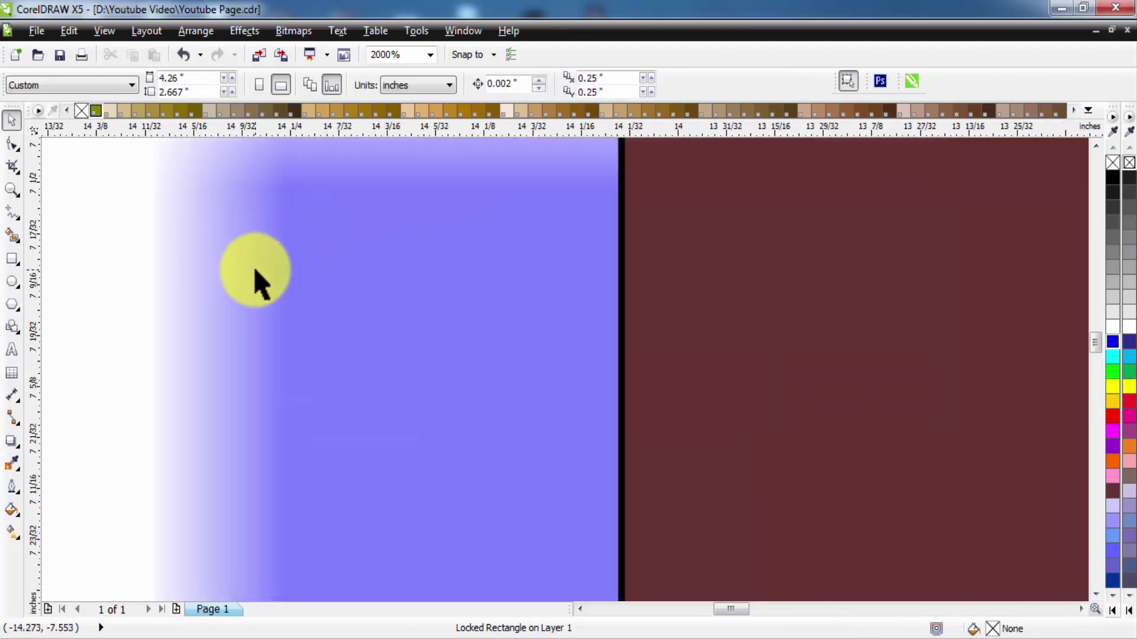
key(h)
scroll(382, 354, down, 3)
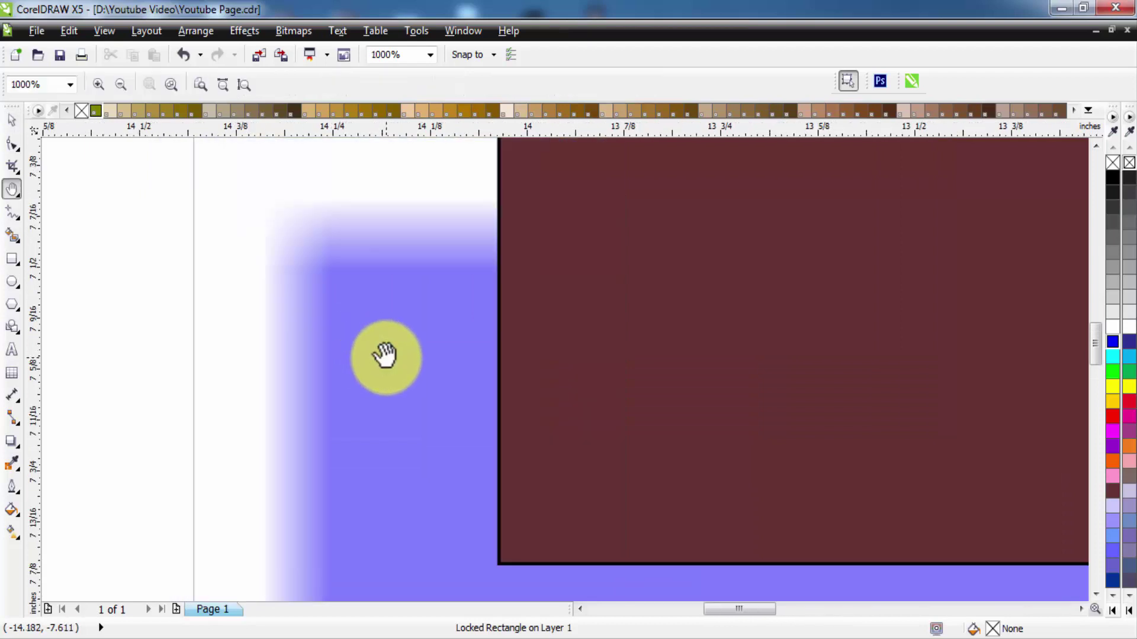
scroll(456, 394, down, 1)
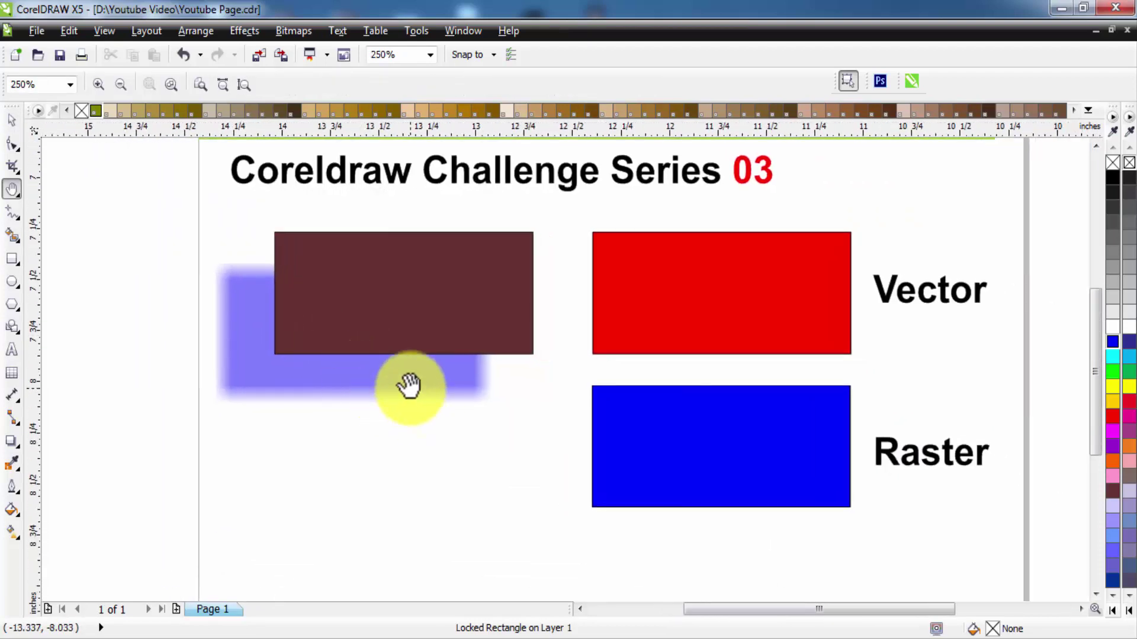
scroll(409, 384, down, 1)
click(11, 120)
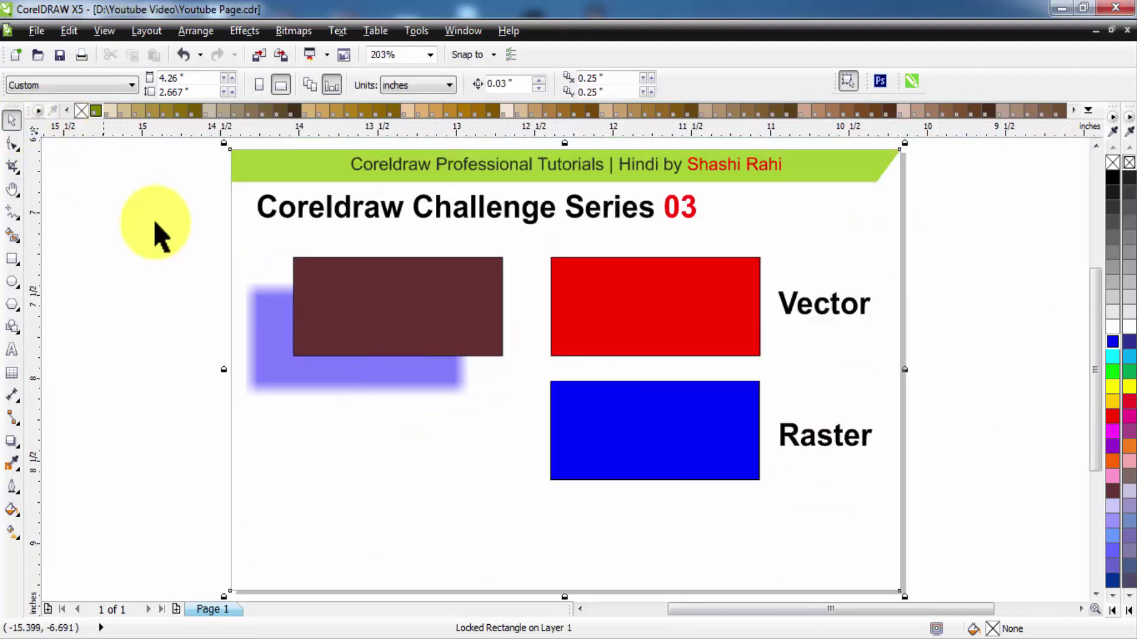